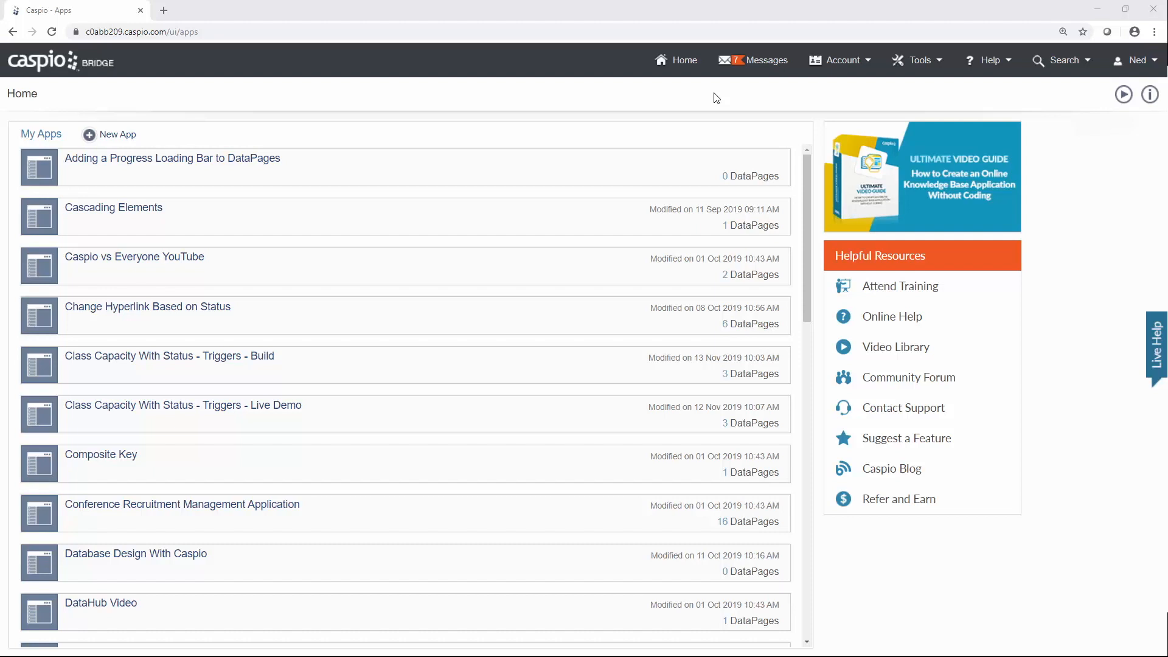
# In the account's access permissions, invite a new user by e-mail, keeping only the Everyone group assigned.
pyautogui.click(857, 68)
pyautogui.click(864, 89)
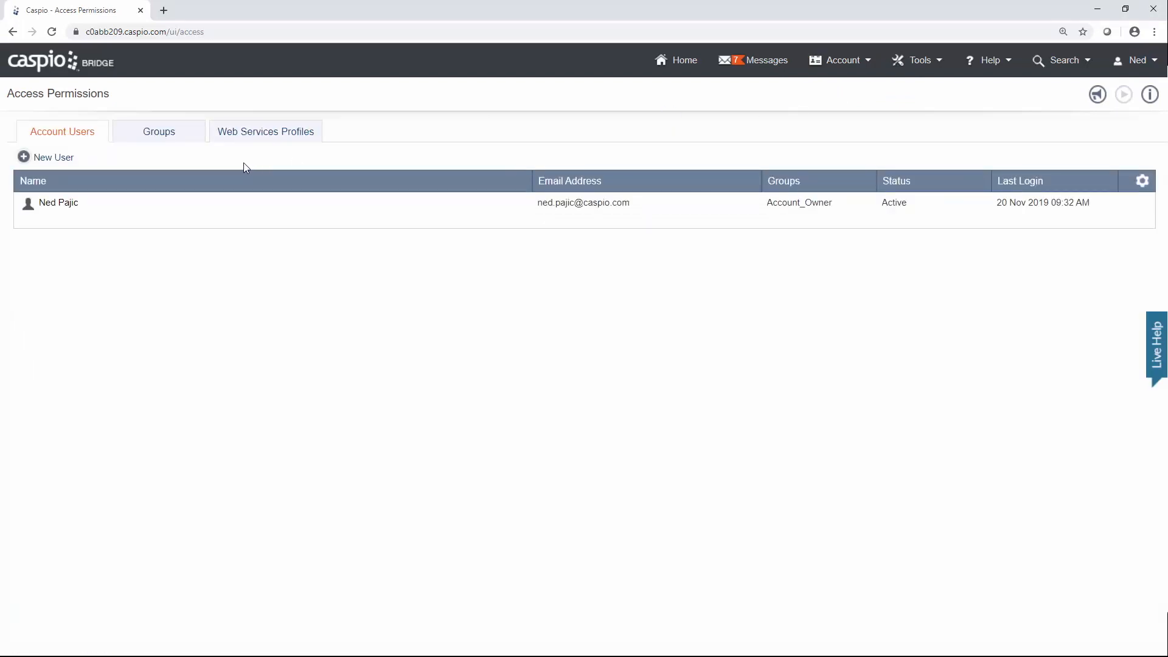
pyautogui.click(65, 158)
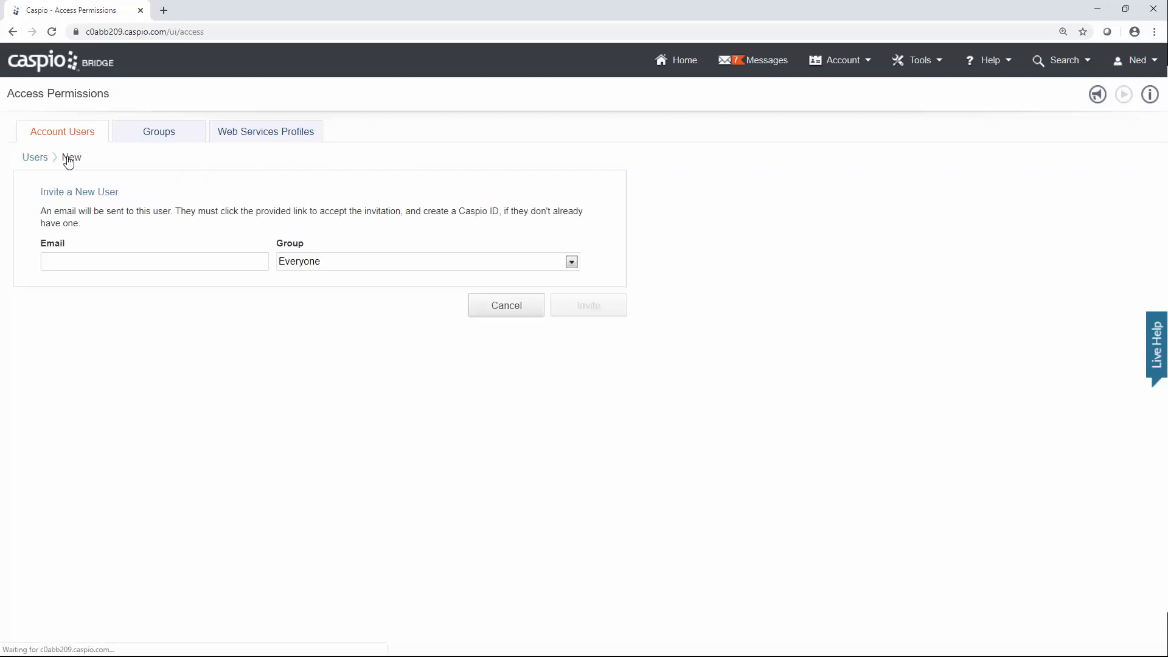
pyautogui.click(118, 256)
pyautogui.write('jo')
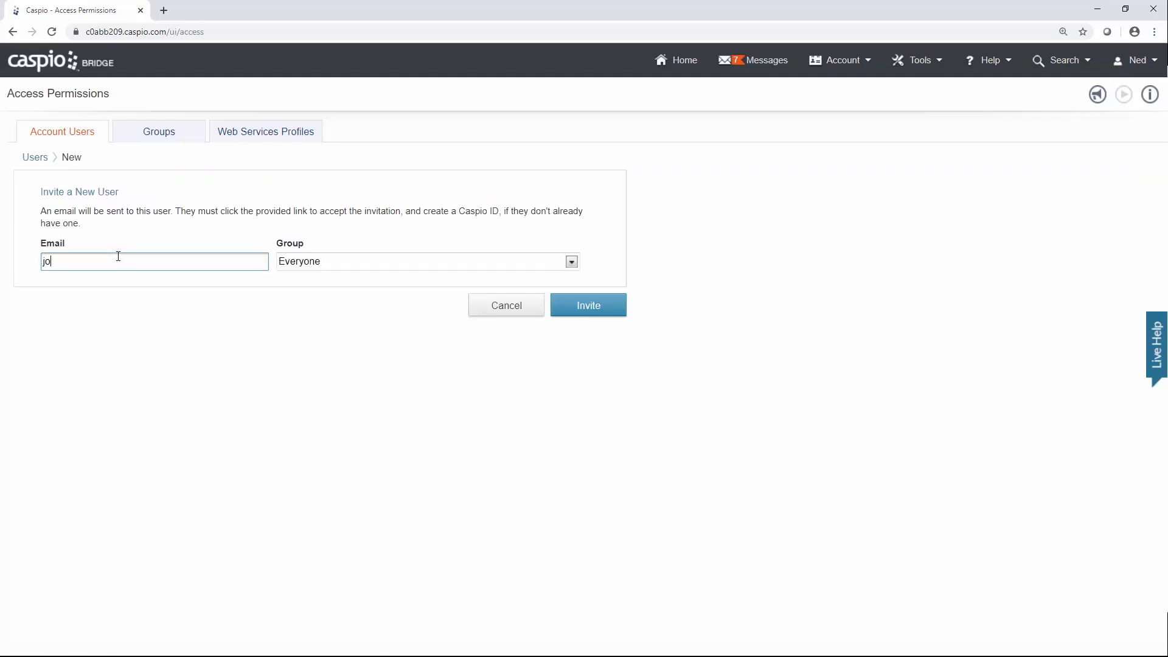
pyautogui.write('hn@test.com')
pyautogui.click(571, 263)
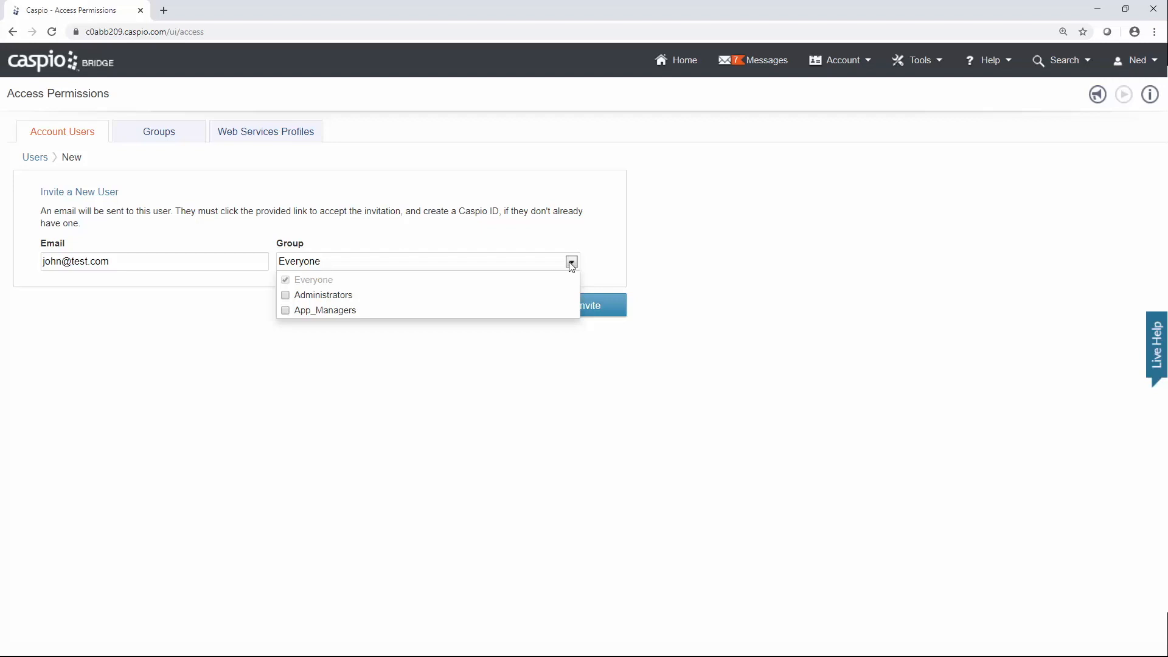
pyautogui.click(589, 264)
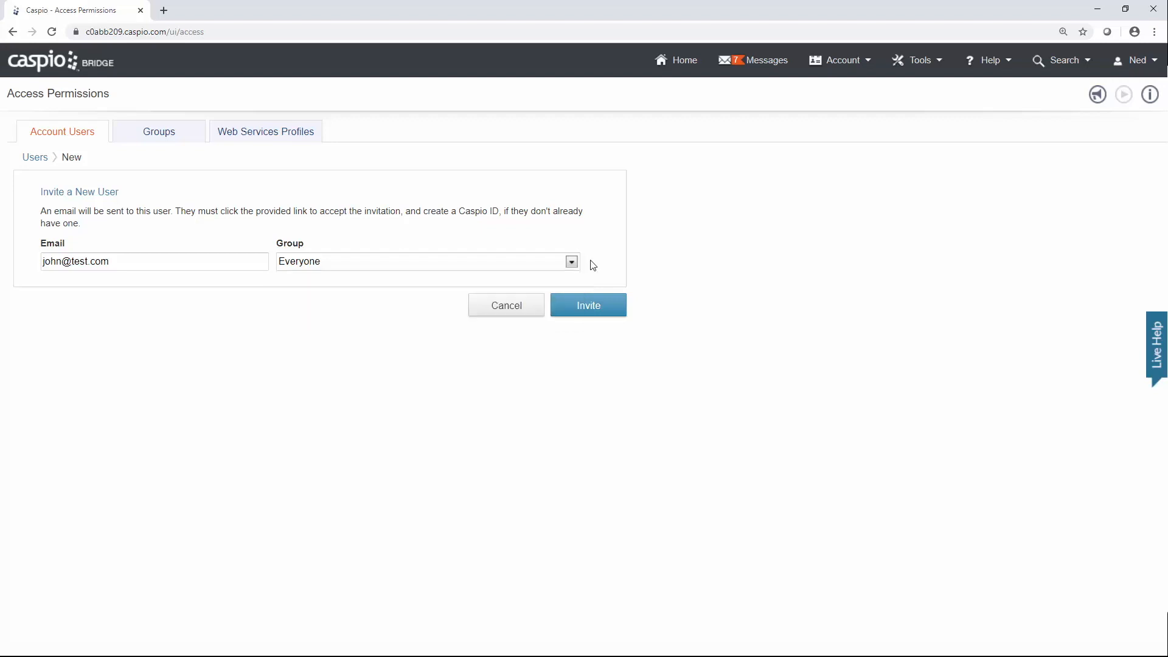
pyautogui.click(599, 305)
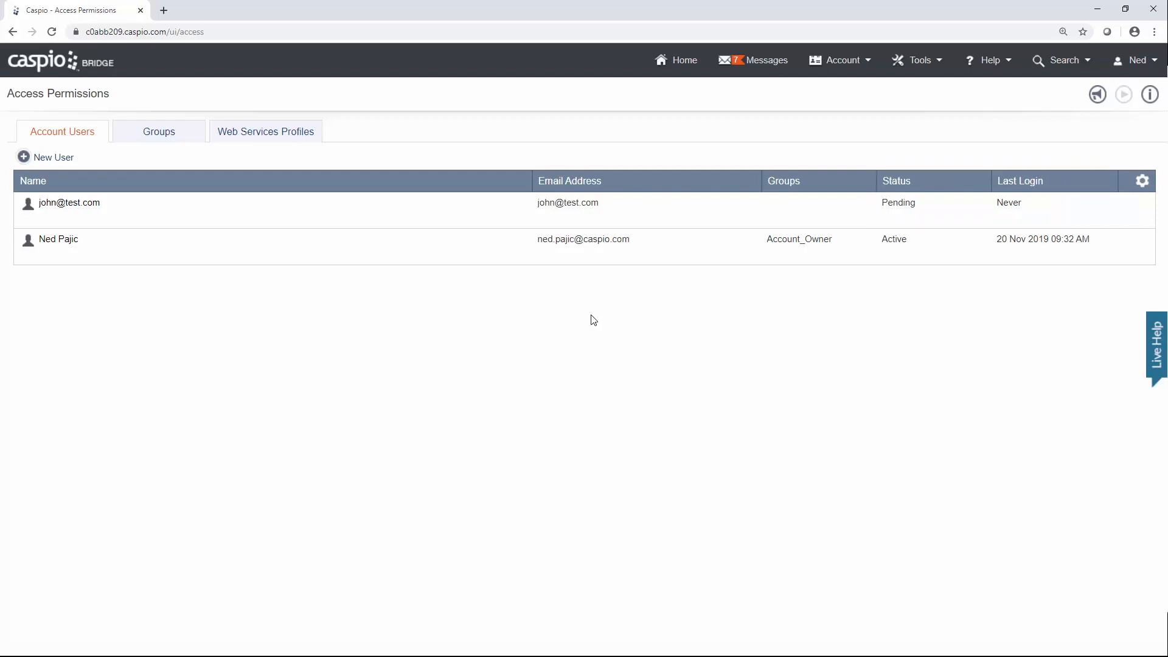
# Review the invited user's inherited permissions for apps, DataPages, tables, views and authentications, leaving without saving changes.
pyautogui.moveTo(204, 224)
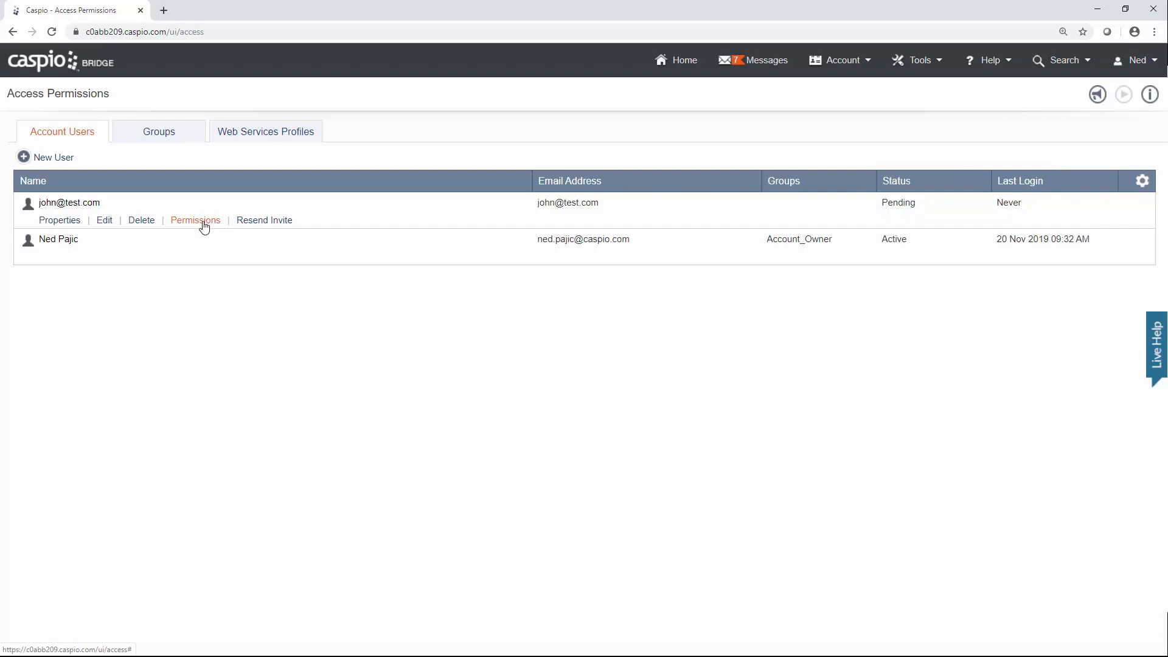
pyautogui.click(204, 223)
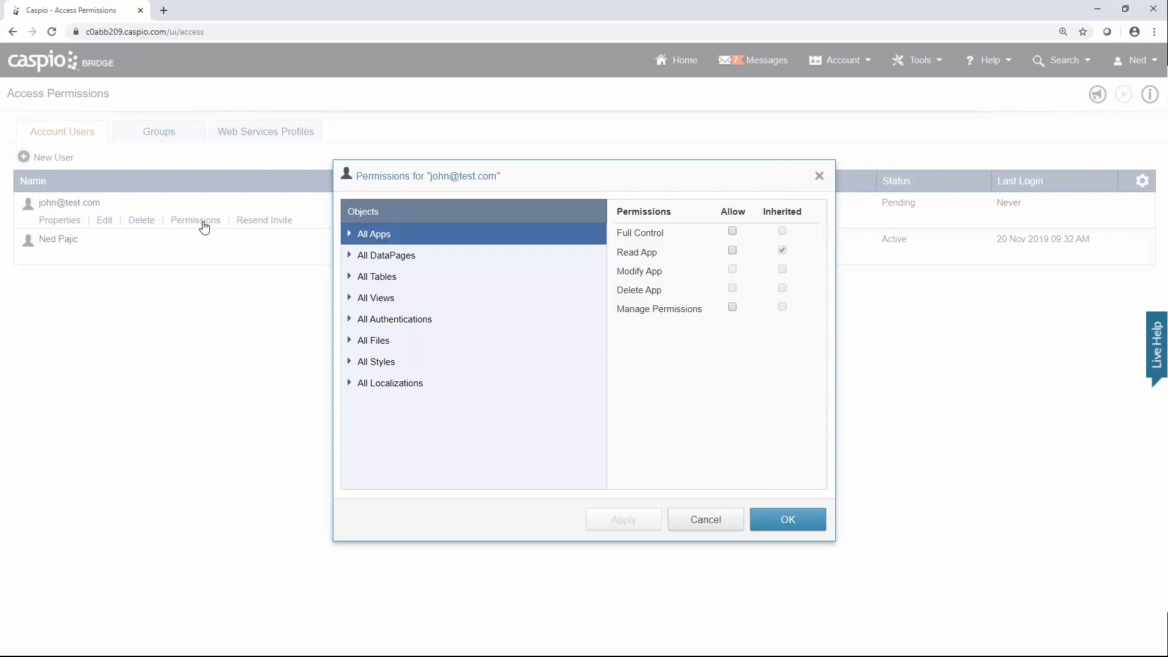
pyautogui.click(381, 256)
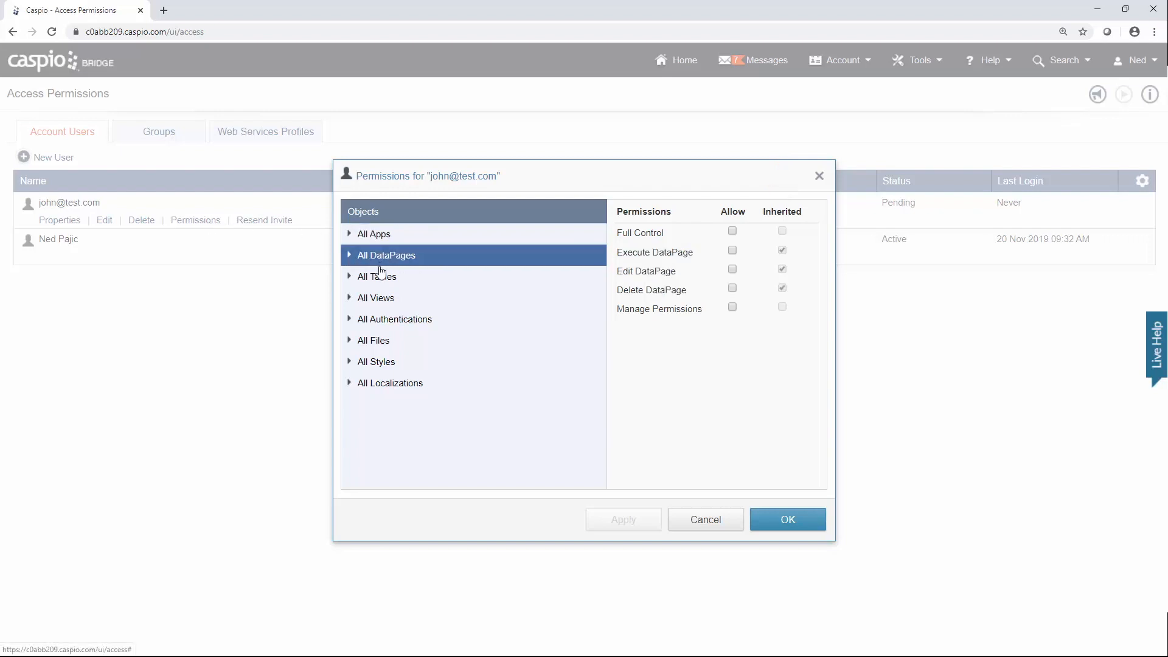
pyautogui.click(380, 280)
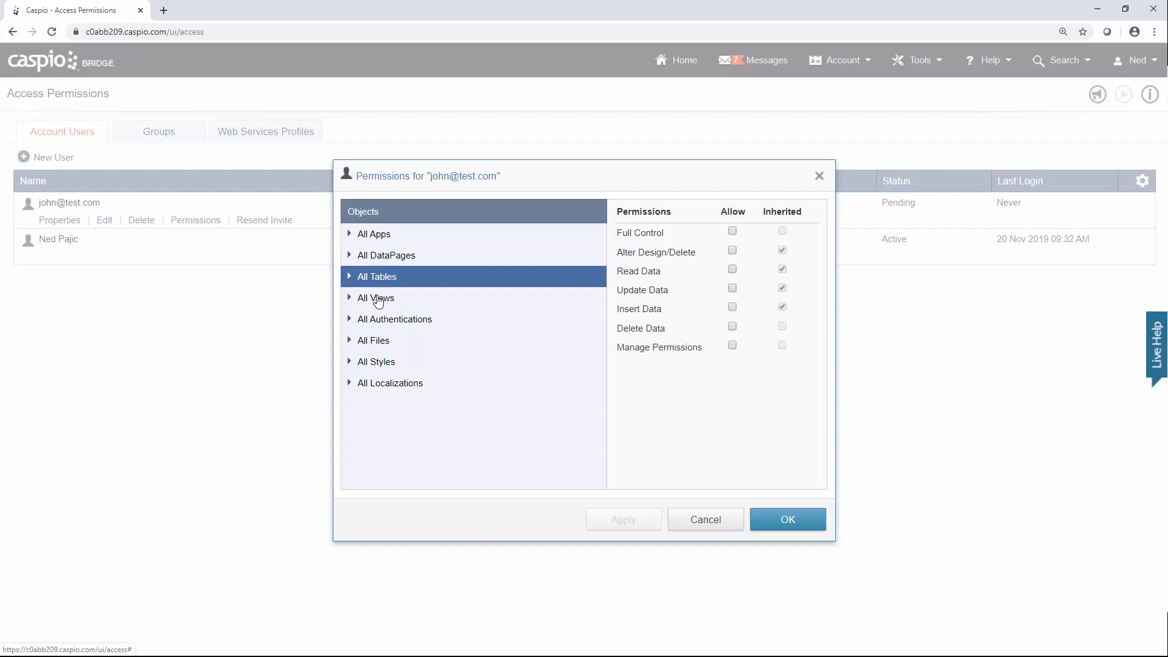
pyautogui.click(378, 301)
pyautogui.click(384, 321)
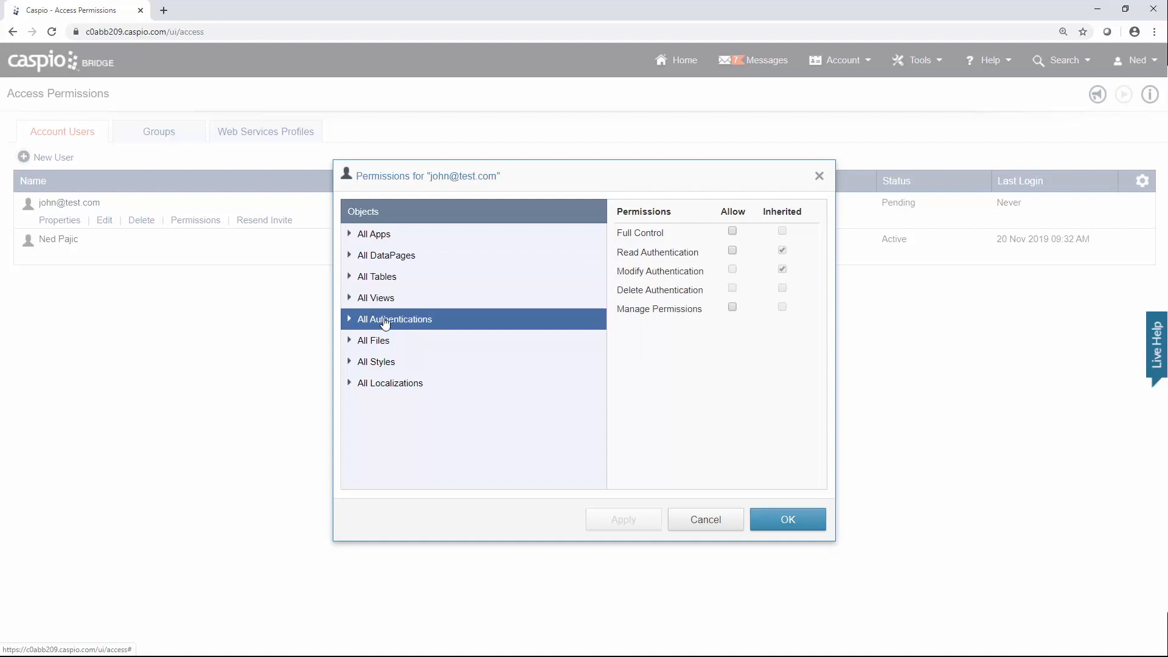
pyautogui.click(732, 251)
pyautogui.click(733, 253)
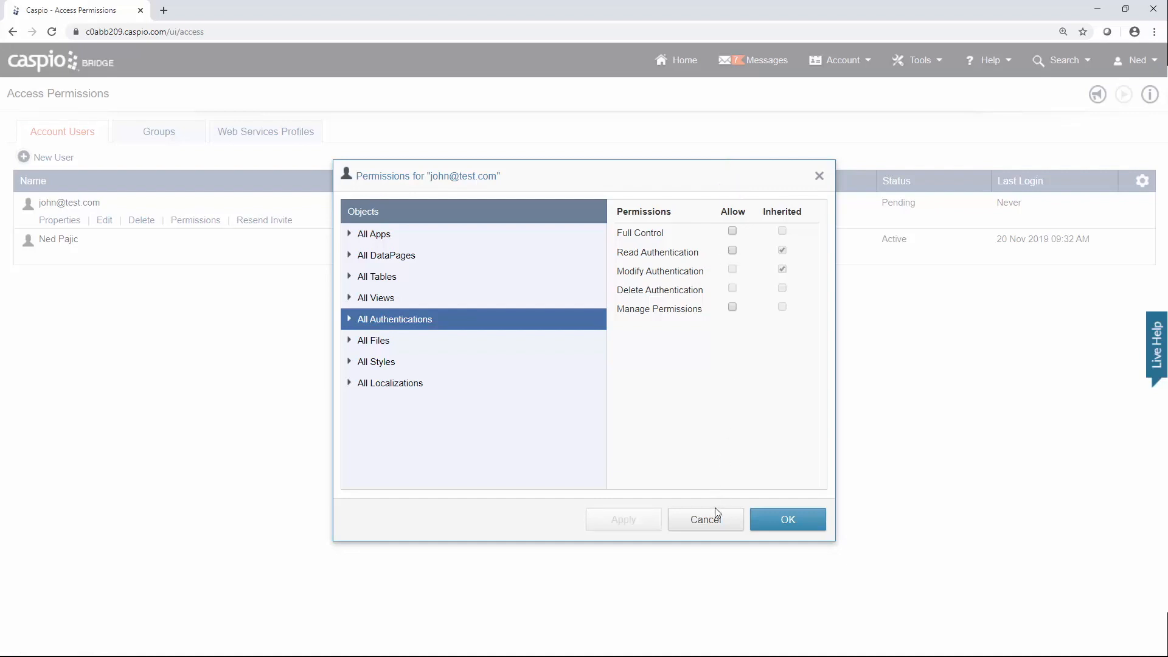
pyautogui.click(706, 520)
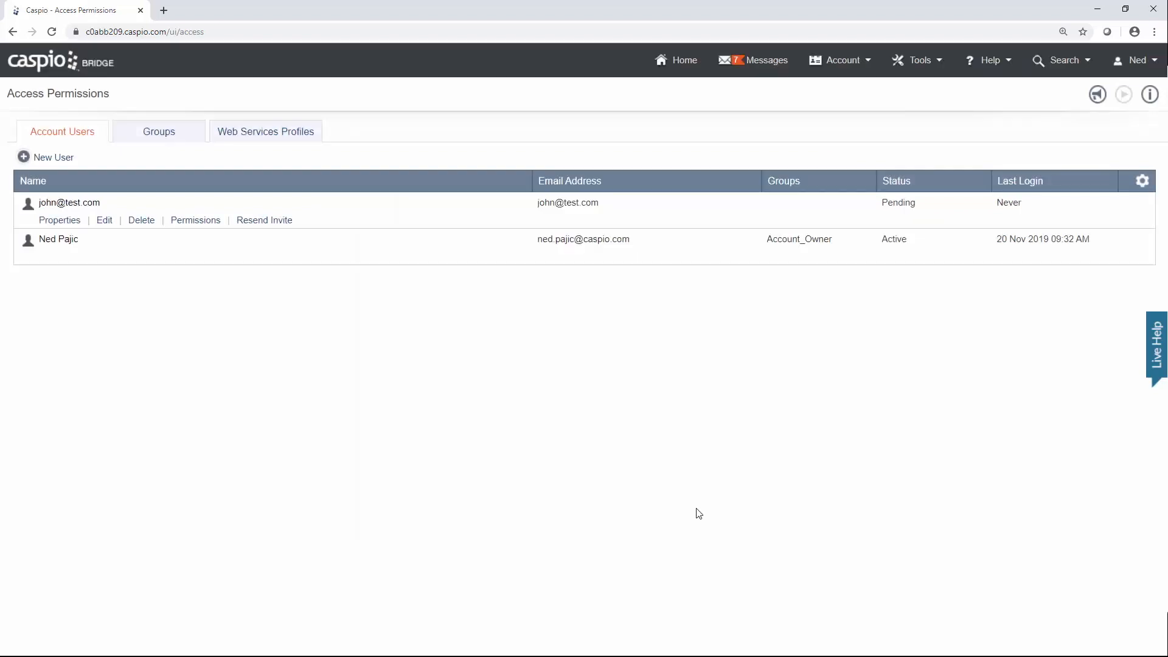
# In the Everyone group's permissions, revoke everything allowed for all apps and all DataPages.
pyautogui.click(181, 138)
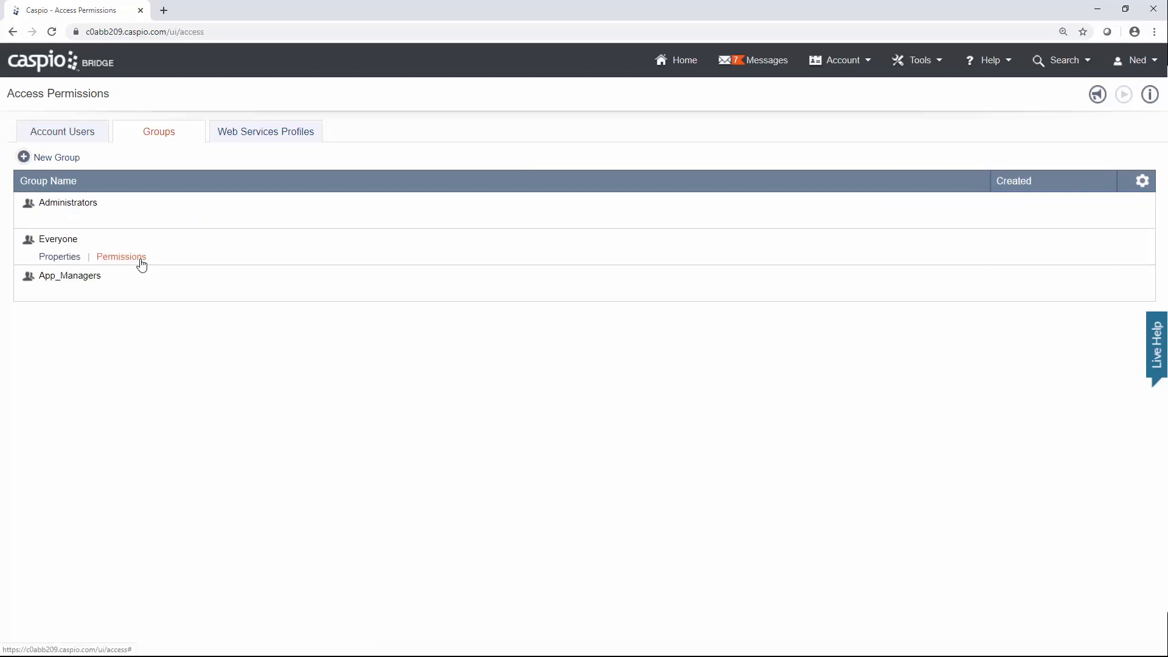
pyautogui.click(122, 258)
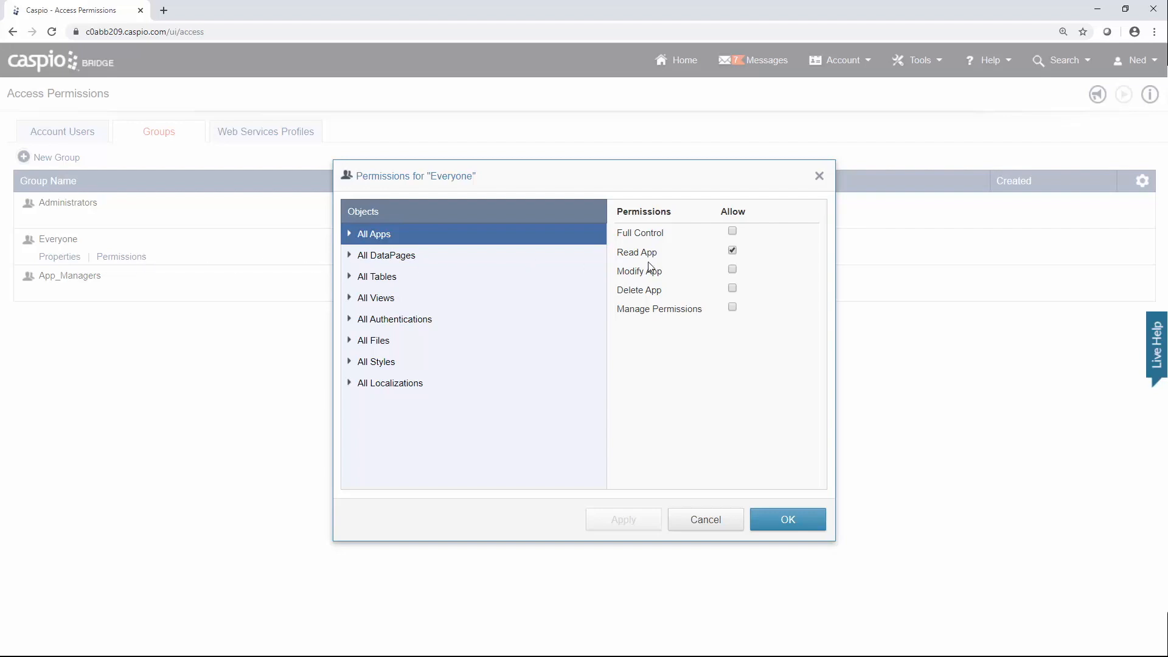
pyautogui.click(460, 258)
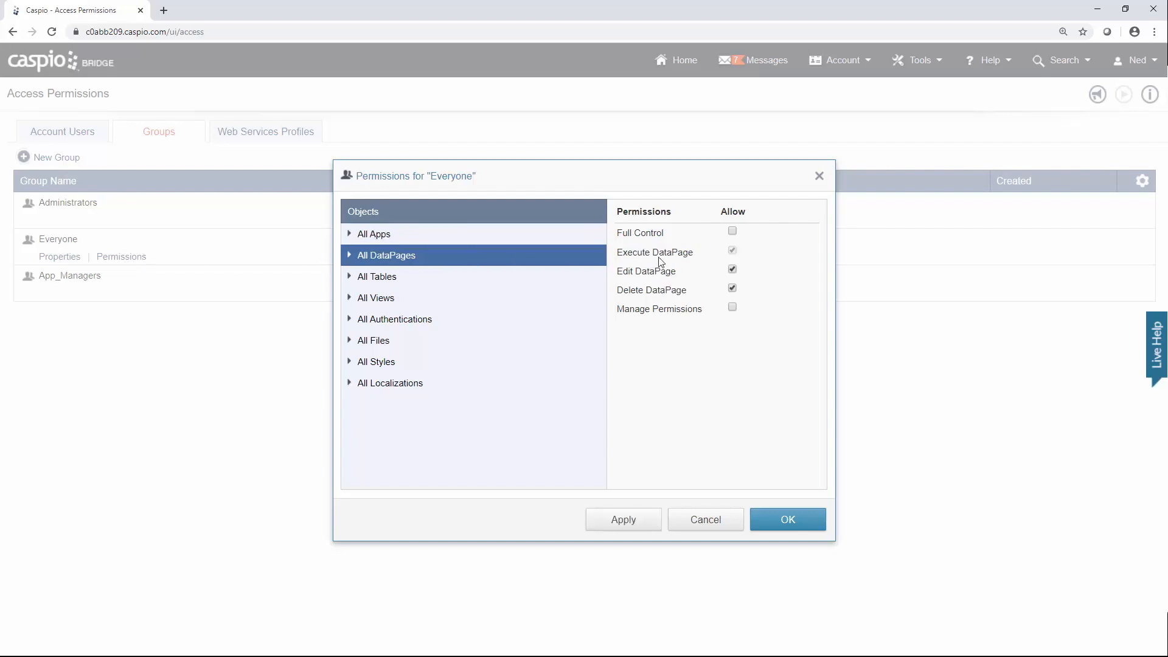
pyautogui.click(733, 270)
pyautogui.click(733, 289)
pyautogui.click(733, 251)
# Revoke the Everyone group's Insert Data, Update Data, Read Data and Alter Design/Delete permissions for all tables.
pyautogui.click(480, 286)
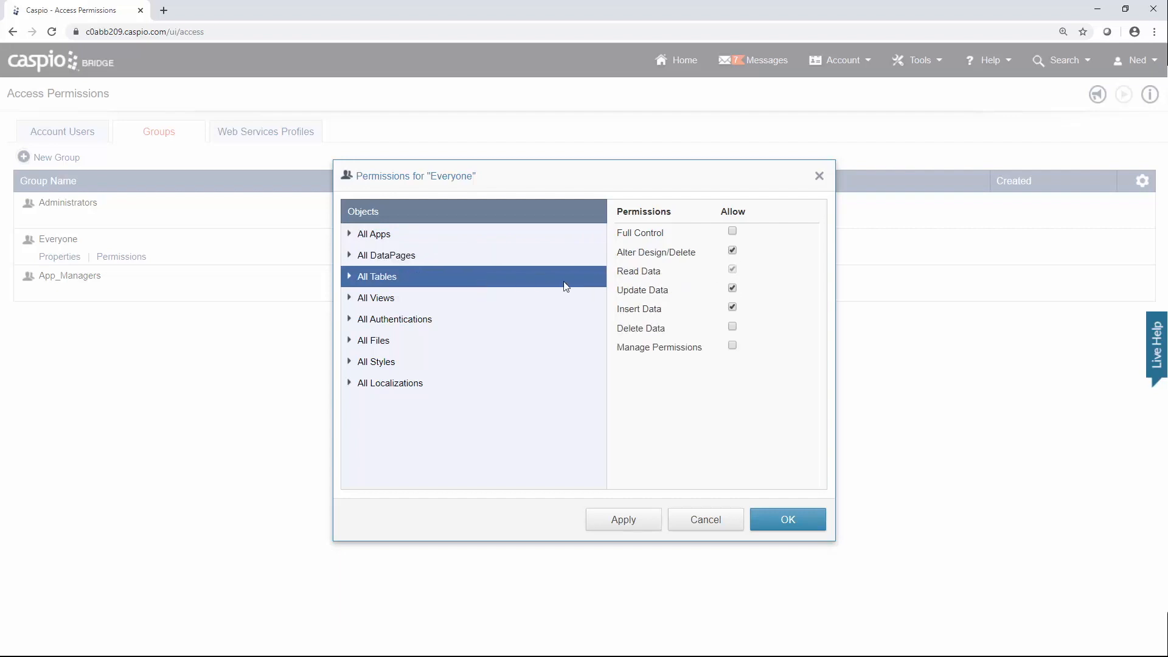
pyautogui.click(733, 307)
pyautogui.click(732, 288)
pyautogui.click(732, 269)
pyautogui.click(732, 251)
# Revoke the Everyone group's Insert Data, Update Data, Read Data and Alter Design/Delete permissions for all views.
pyautogui.click(478, 298)
pyautogui.click(733, 307)
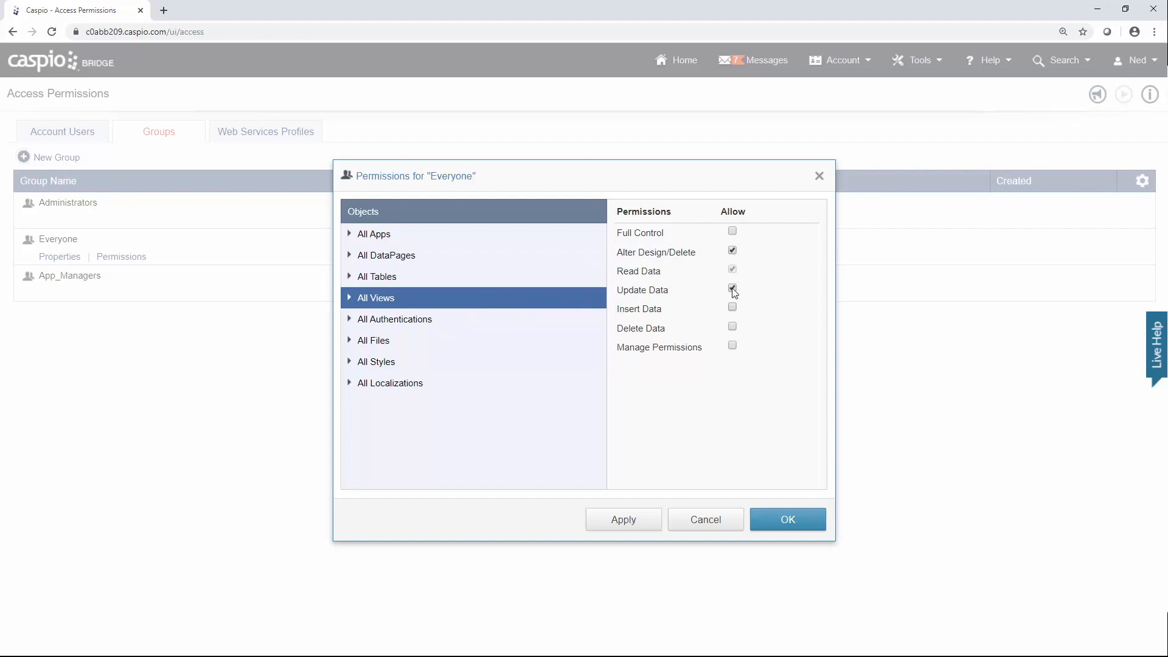
pyautogui.click(733, 289)
pyautogui.click(732, 269)
pyautogui.click(733, 251)
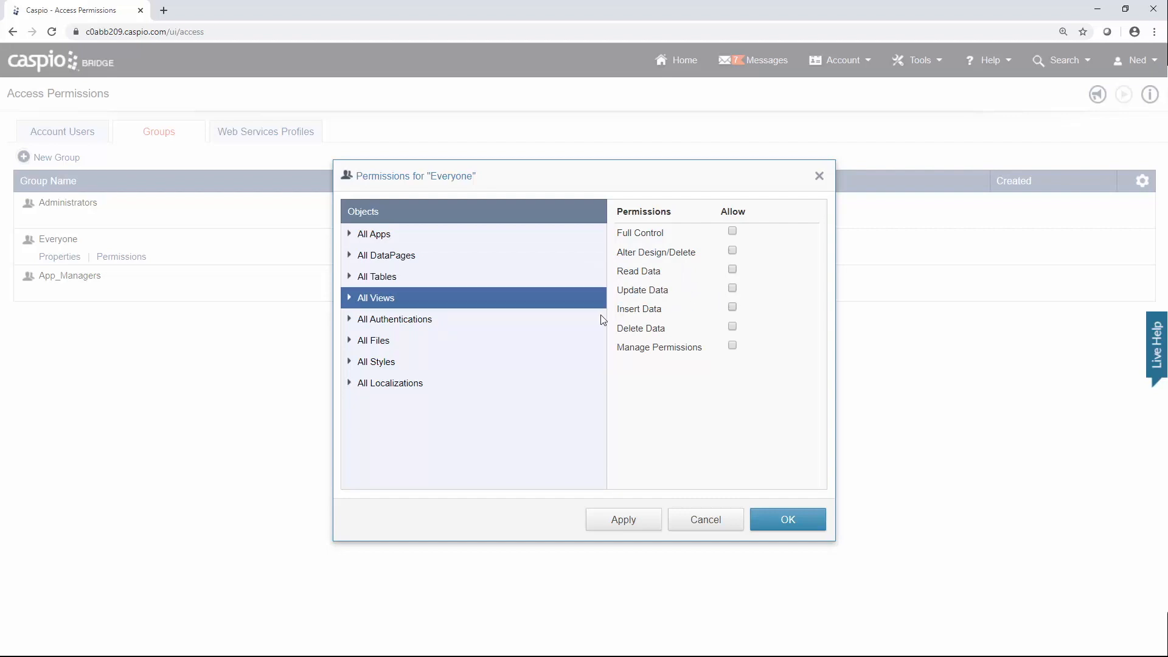
# Revoke Everyone's Modify and Read Authentication permissions for all authentications, and Read File for all files.
pyautogui.click(507, 321)
pyautogui.click(732, 270)
pyautogui.click(733, 250)
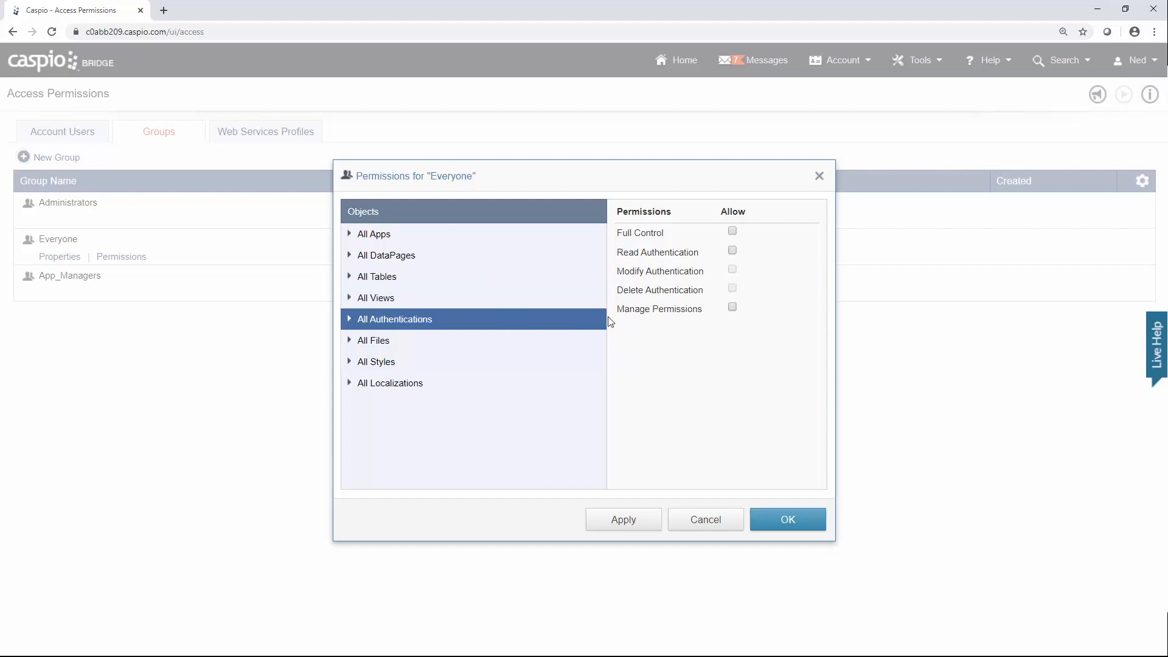
pyautogui.click(470, 342)
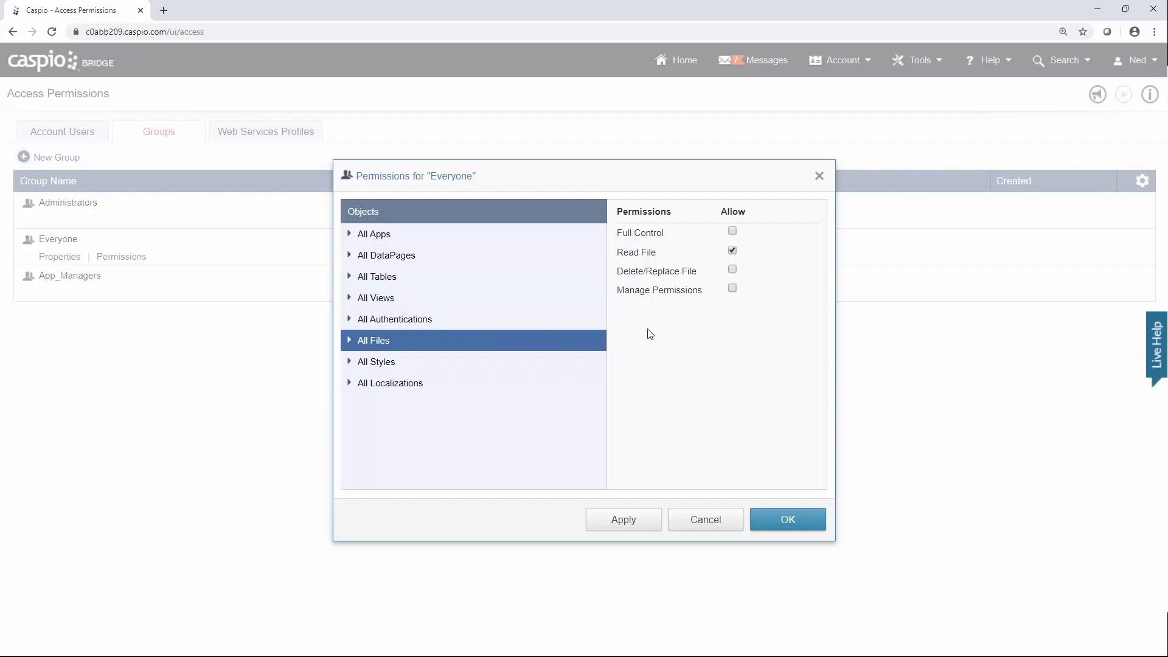
pyautogui.click(733, 251)
# Revoke Everyone's Modify and Read permissions for all styles and all localizations, and save the group's permissions.
pyautogui.click(472, 363)
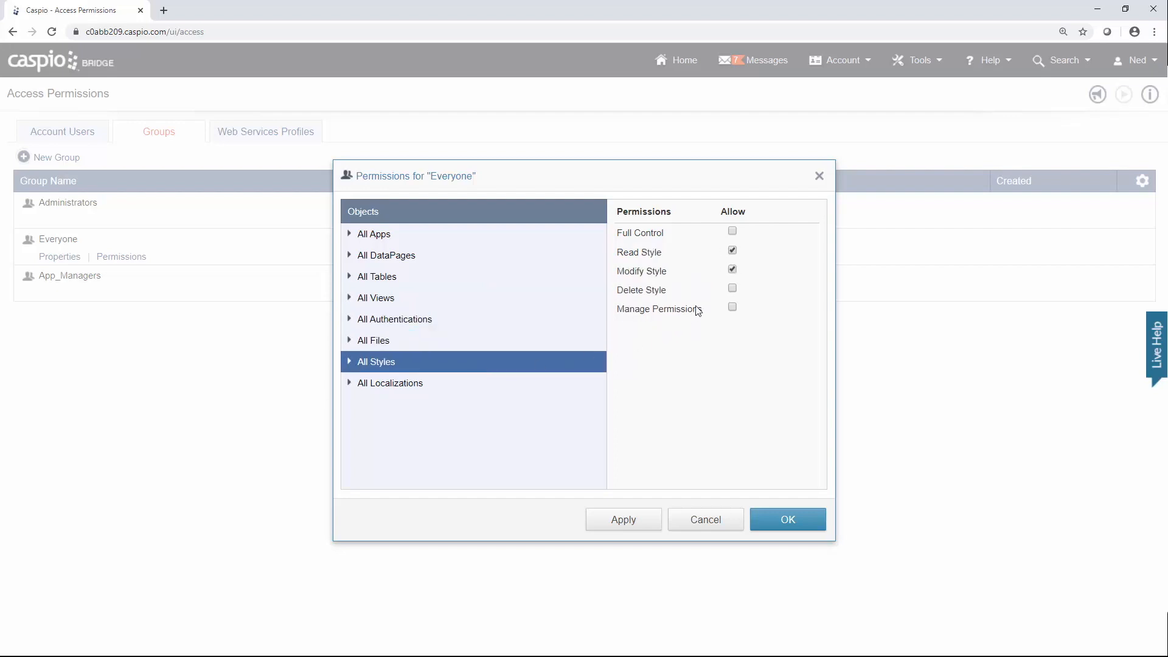
pyautogui.click(732, 270)
pyautogui.click(732, 251)
pyautogui.click(469, 383)
pyautogui.click(732, 269)
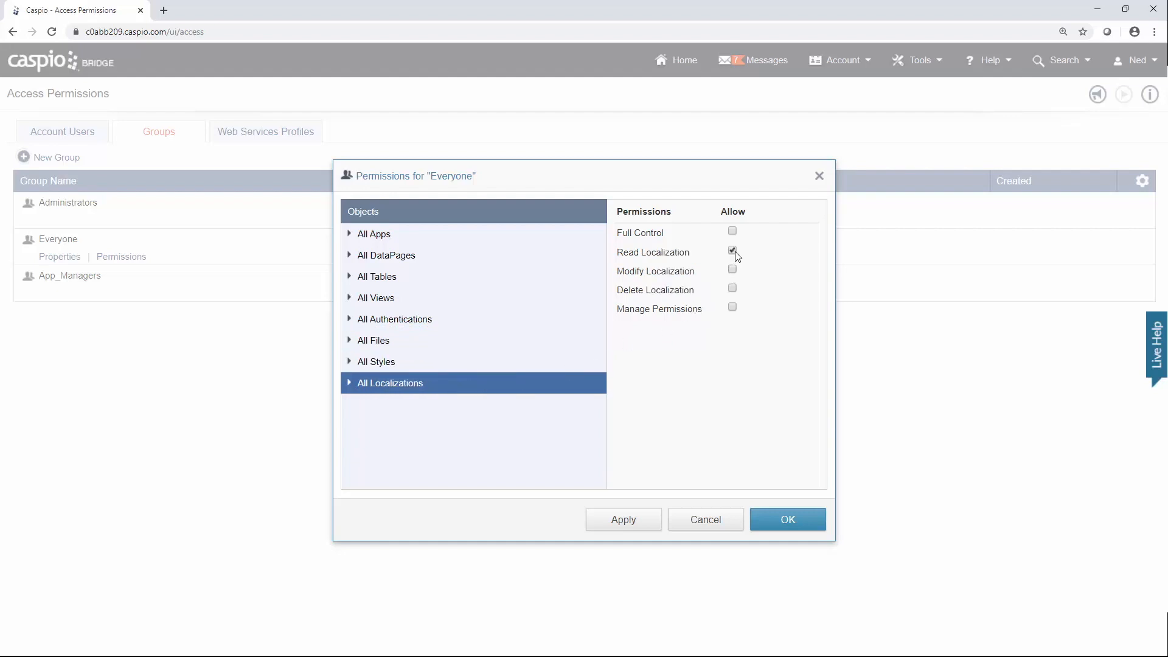
pyautogui.click(732, 250)
pyautogui.click(789, 521)
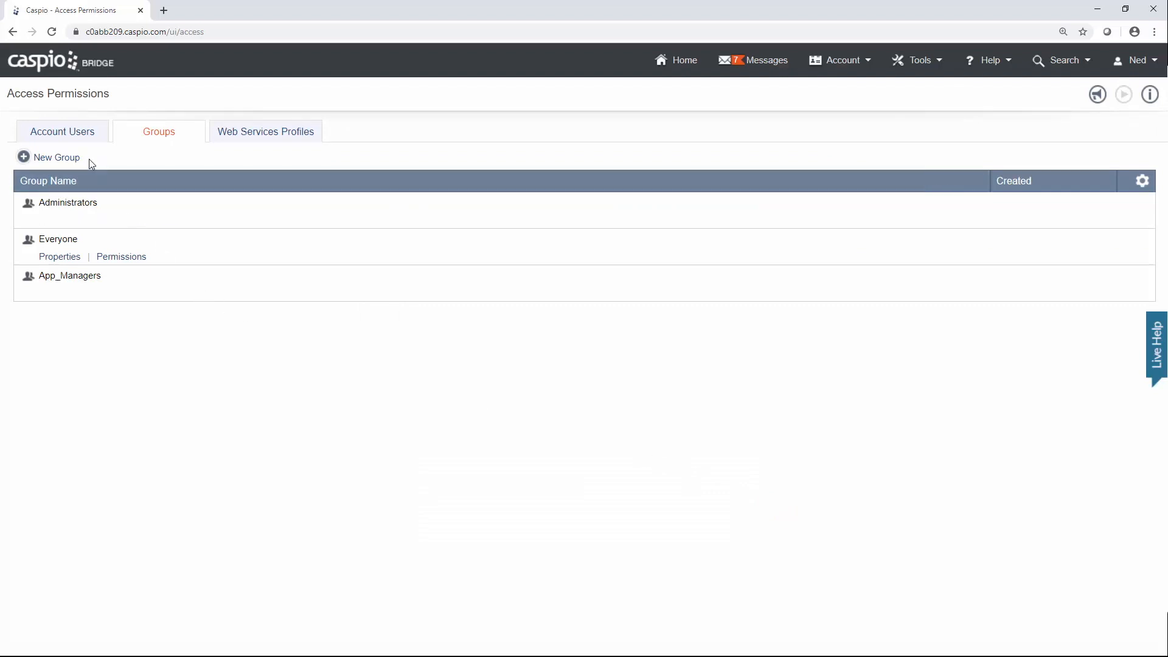
# Invite a second new account user by e-mail with only the Everyone group.
pyautogui.click(79, 135)
pyautogui.click(67, 159)
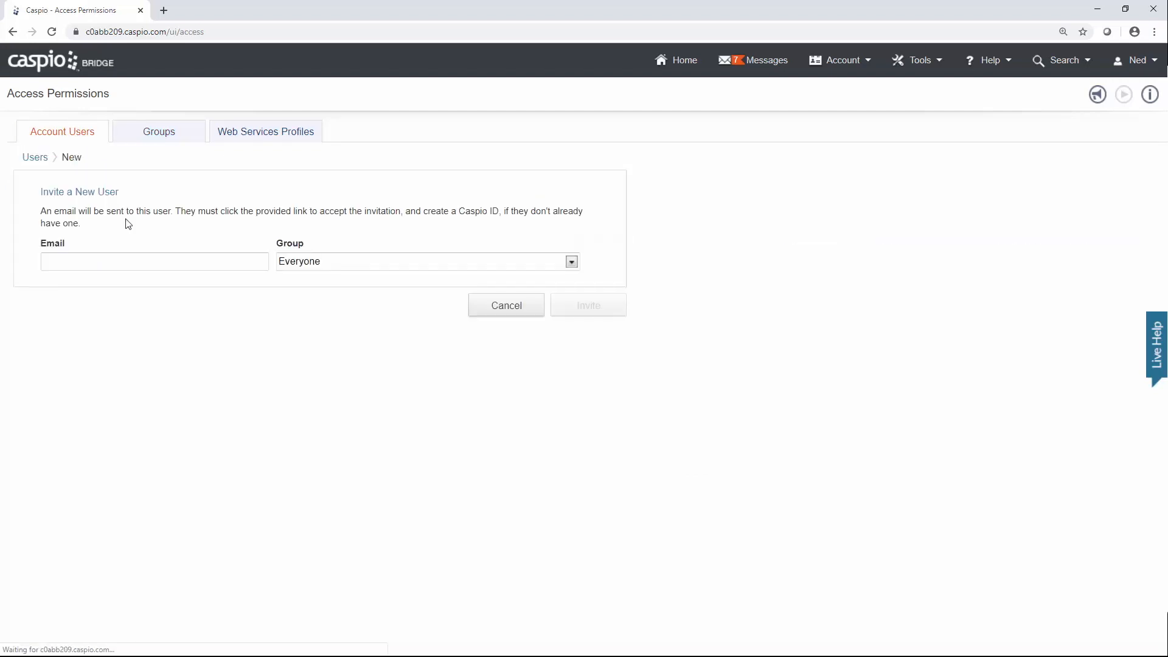
pyautogui.click(134, 258)
pyautogui.write('sally@test.com')
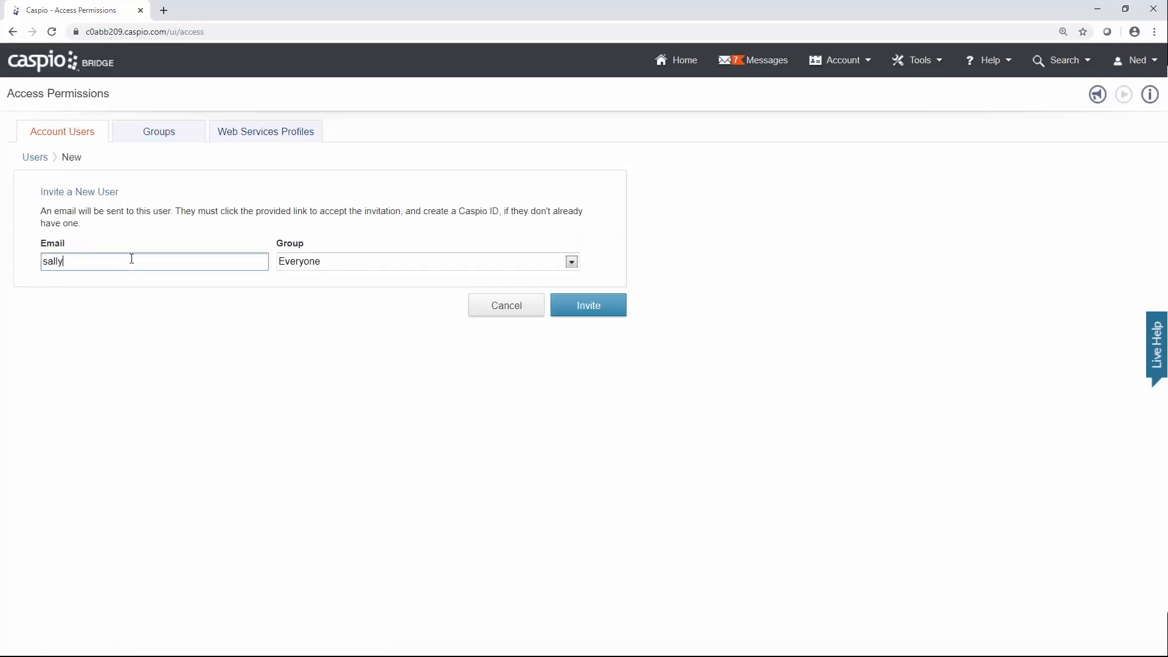
pyautogui.click(588, 305)
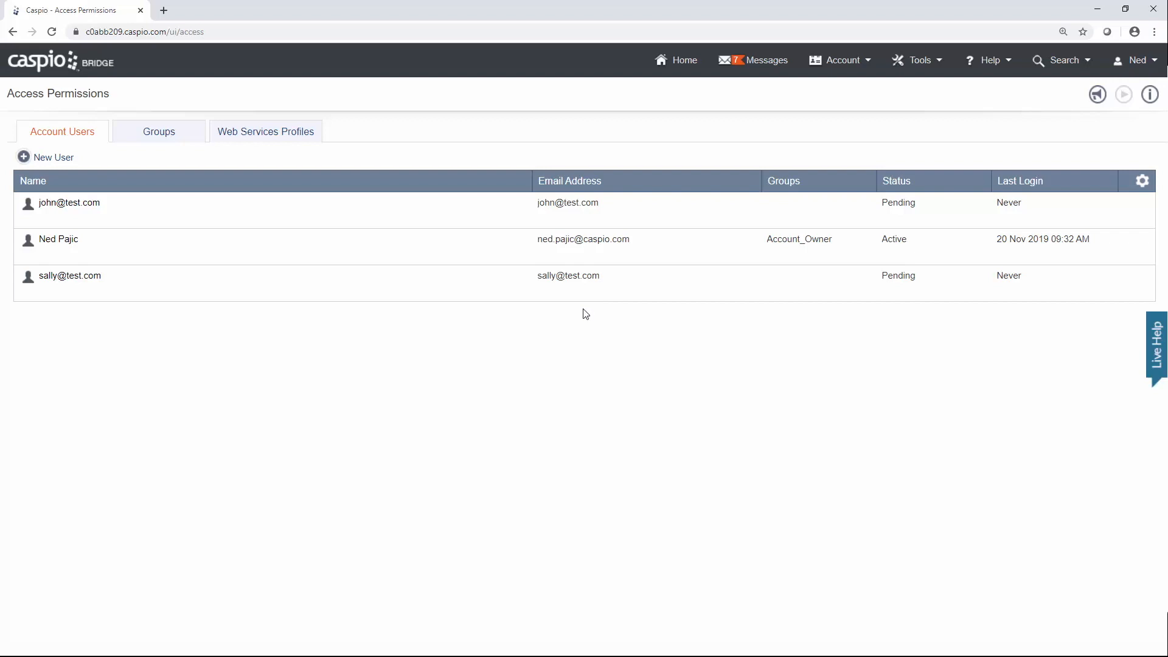
# Create a group named Developers containing the two newly invited users.
pyautogui.click(188, 141)
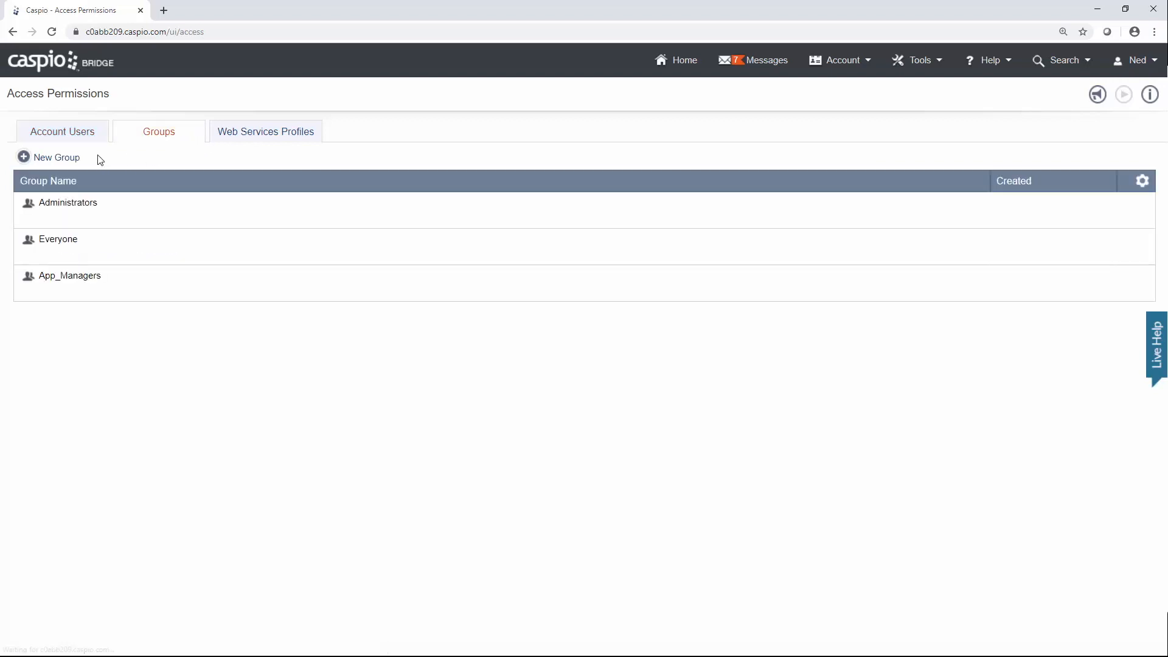
pyautogui.click(71, 158)
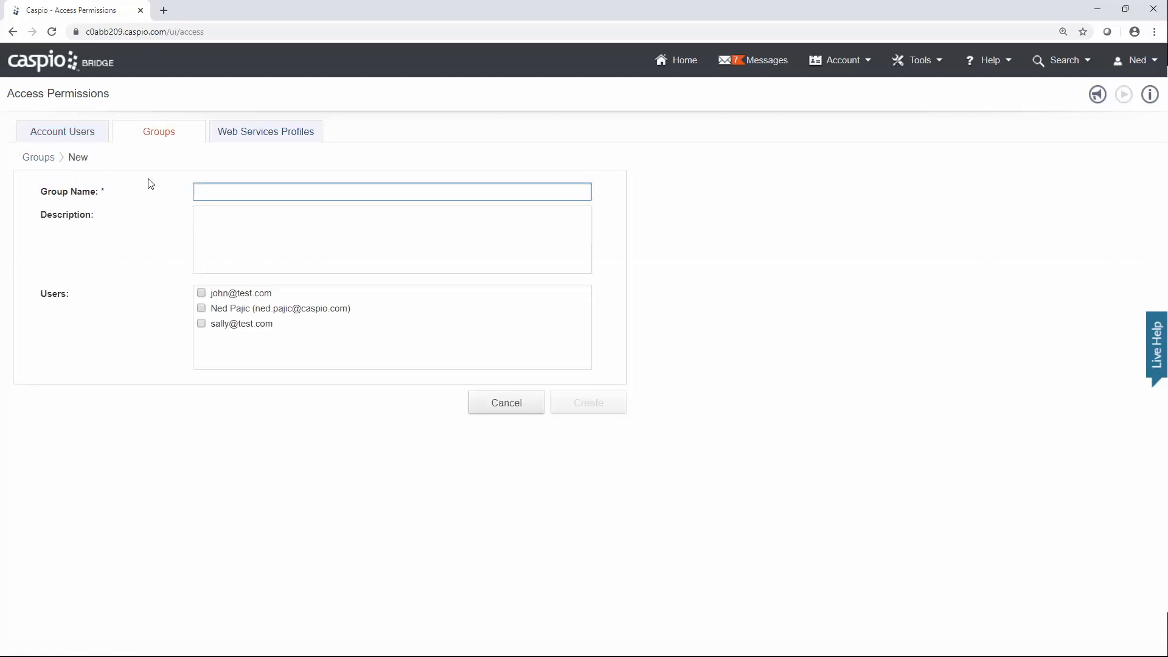
pyautogui.write('Developers')
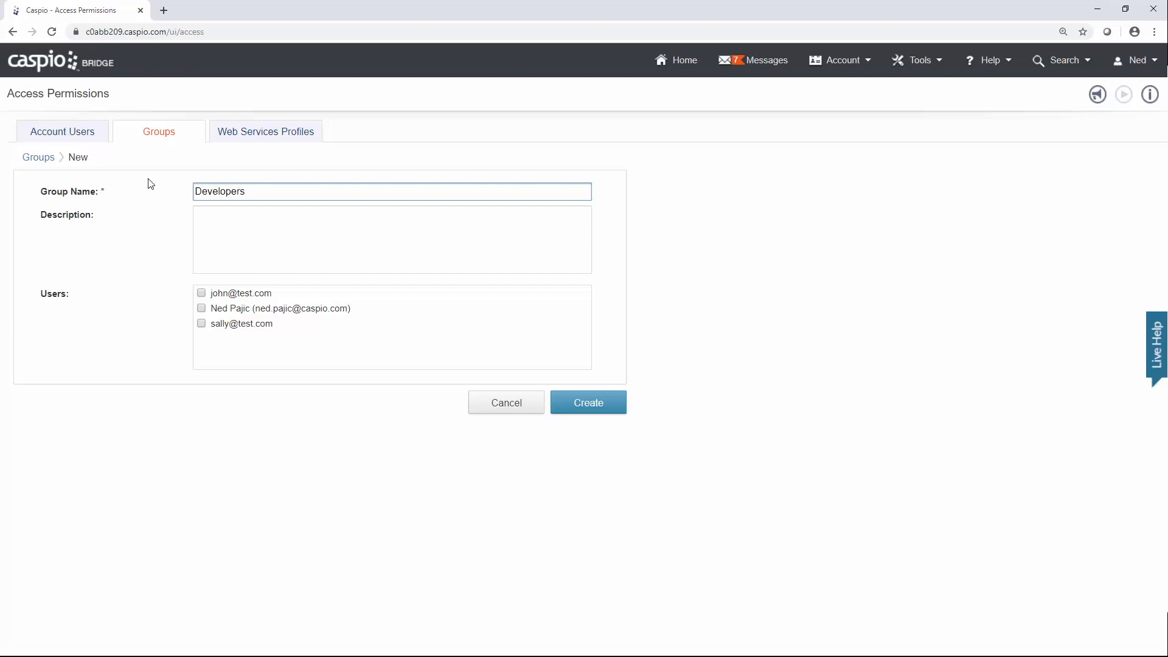
pyautogui.click(202, 293)
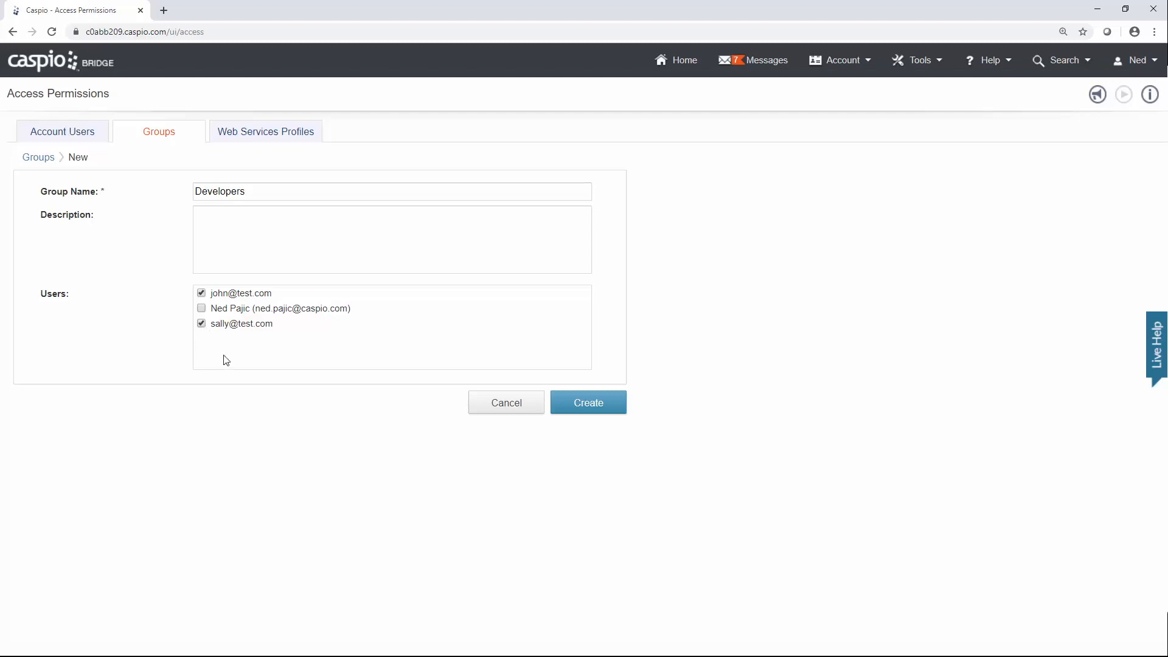
pyautogui.click(587, 408)
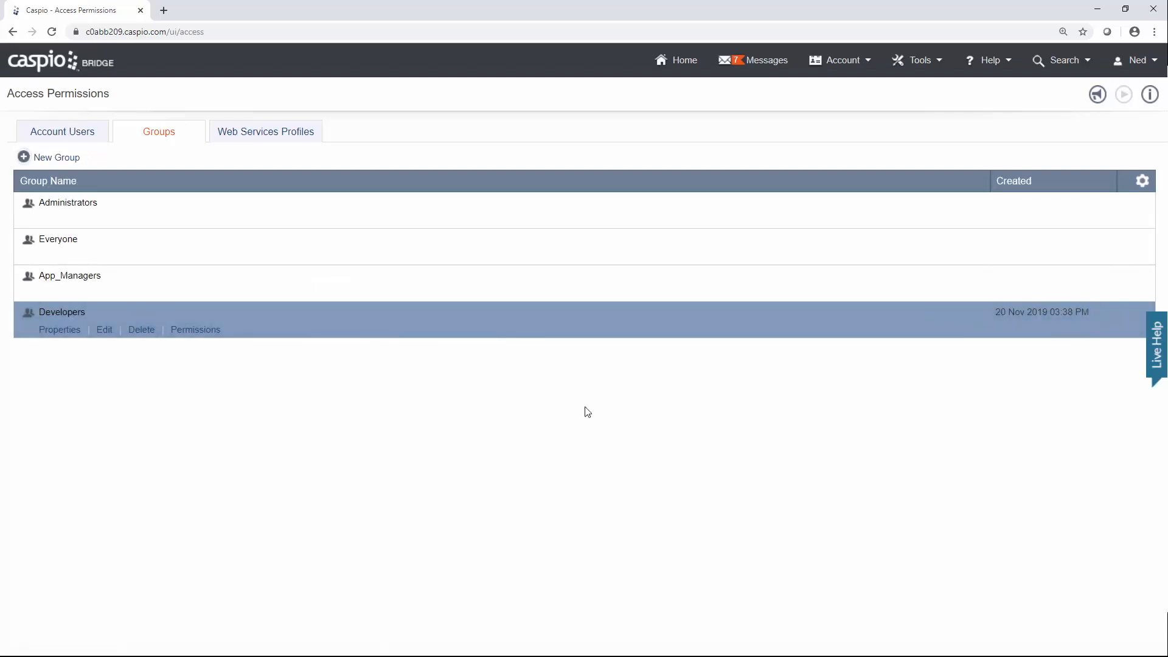
# Grant the Developers group Read App and Modify App permissions for the Cascading Elements app.
pyautogui.click(220, 332)
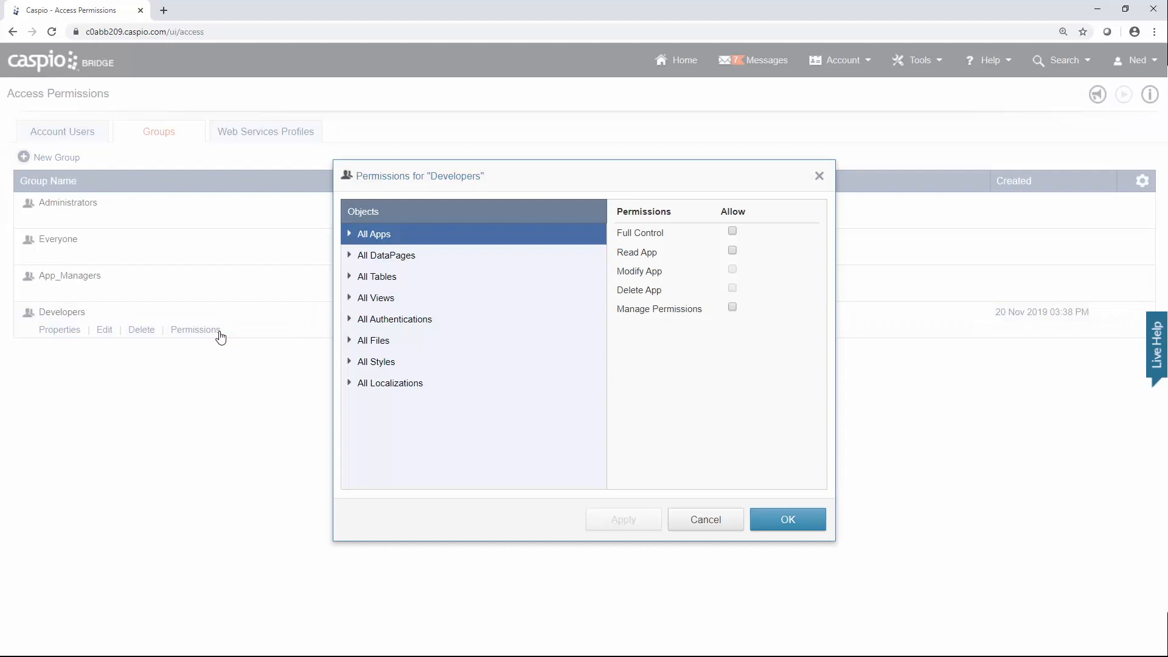
pyautogui.click(350, 236)
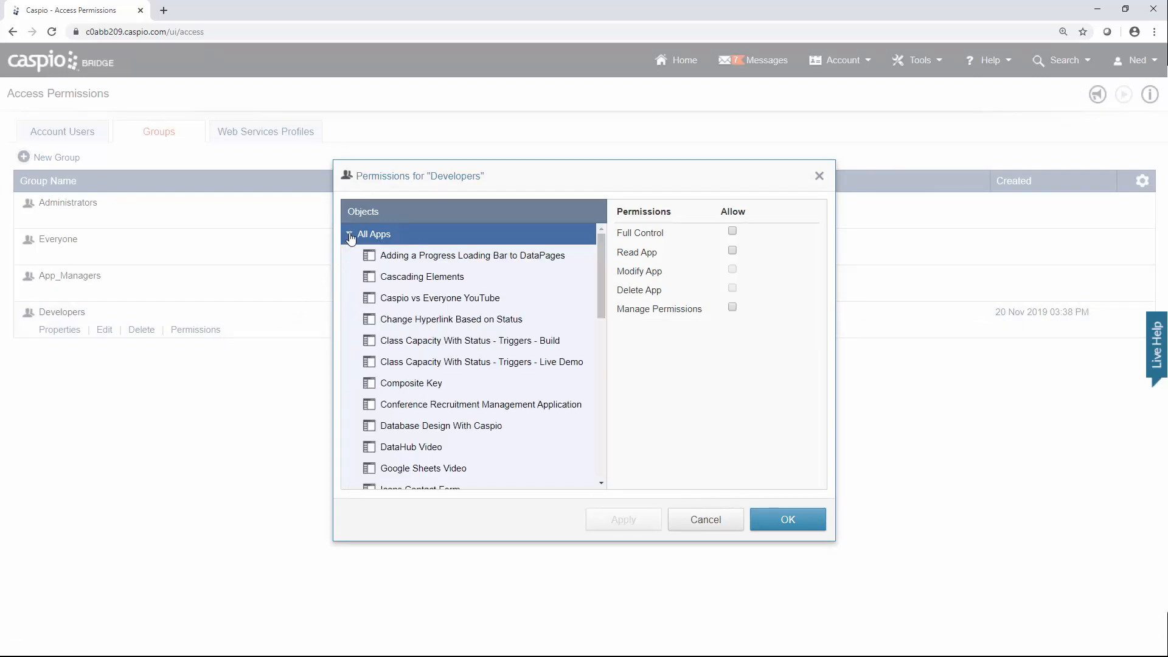
pyautogui.click(404, 280)
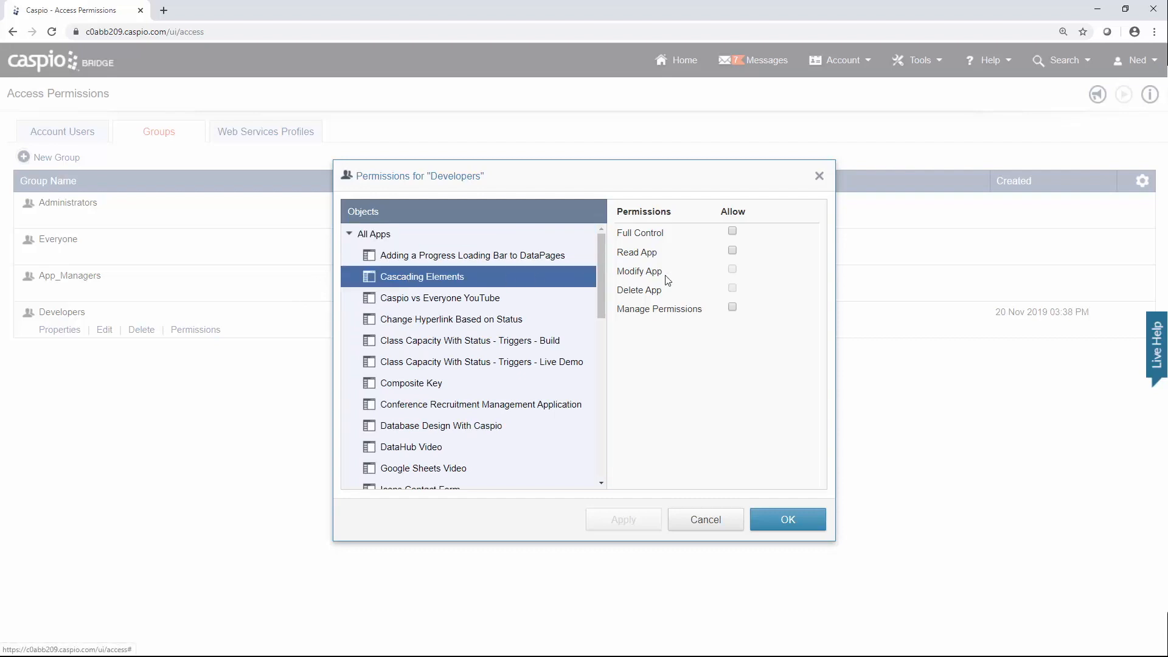
pyautogui.click(733, 251)
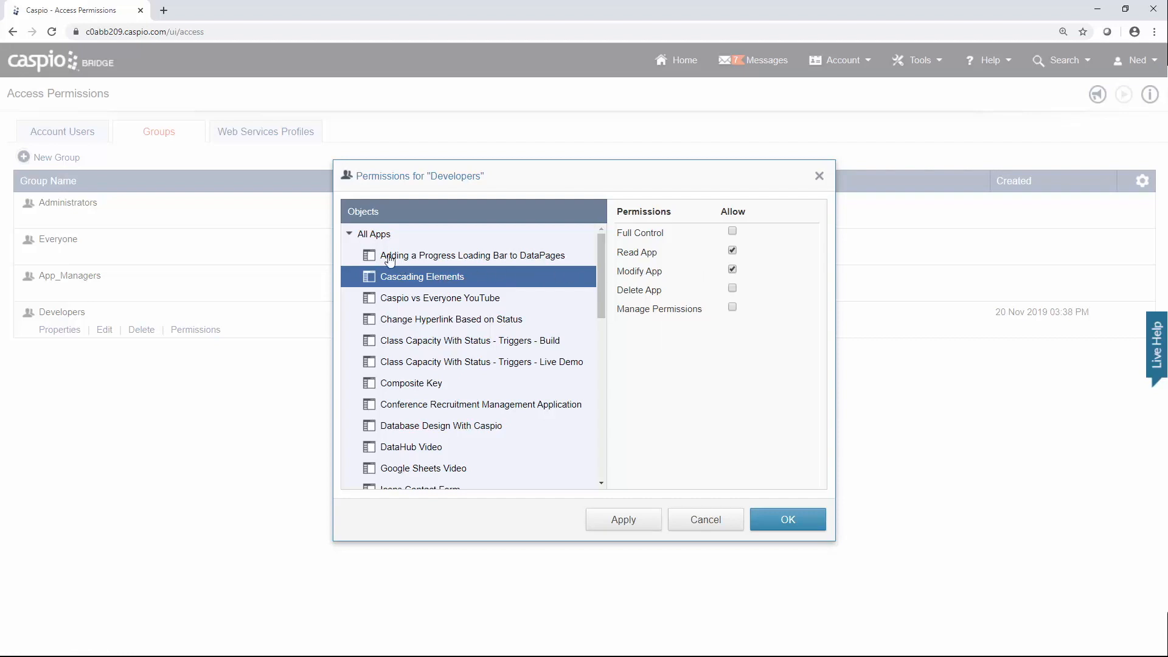
pyautogui.click(351, 234)
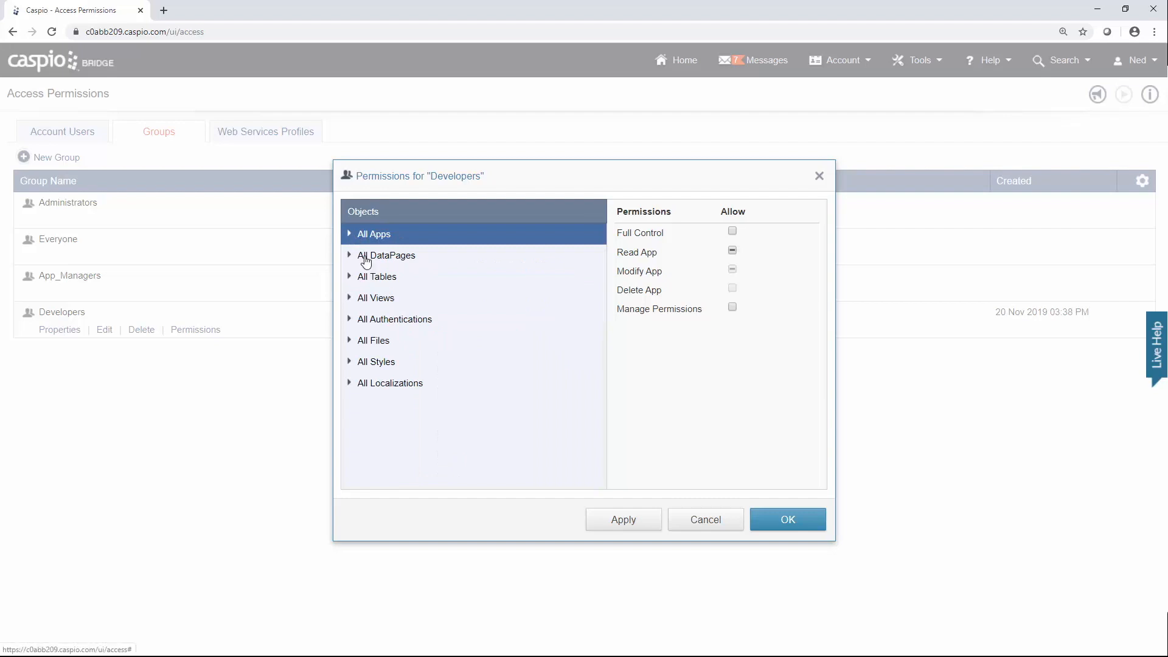
# Grant the Developers group Execute DataPage and Edit DataPage permissions for the Cascading Elements DataPages.
pyautogui.click(361, 255)
pyautogui.click(351, 257)
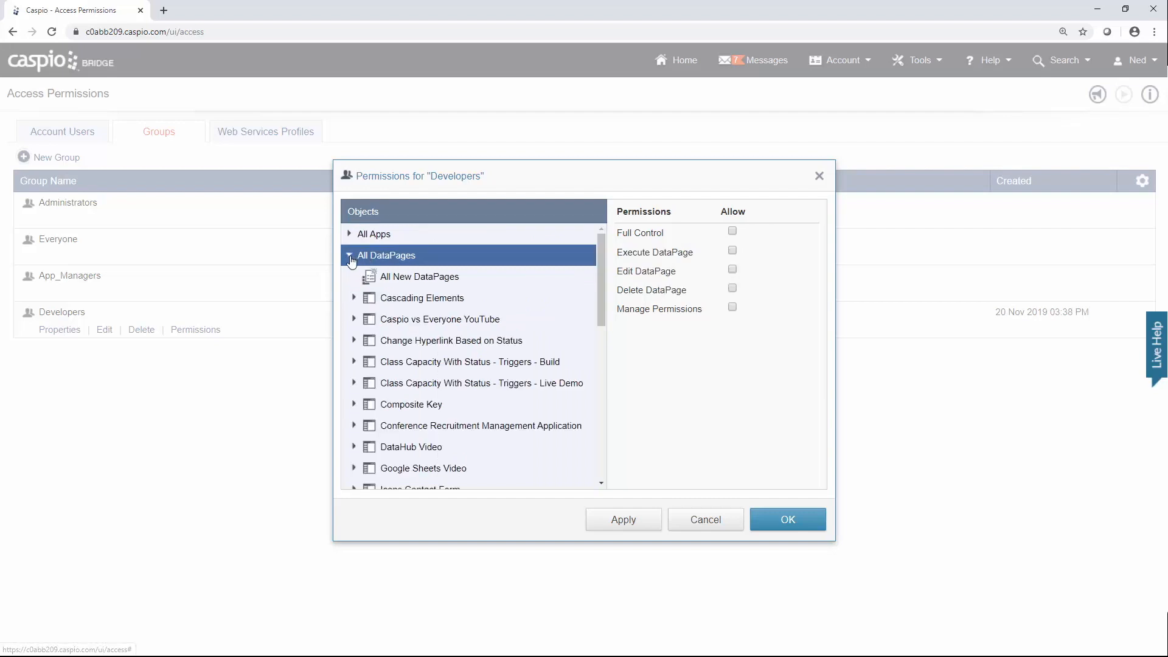
pyautogui.click(398, 302)
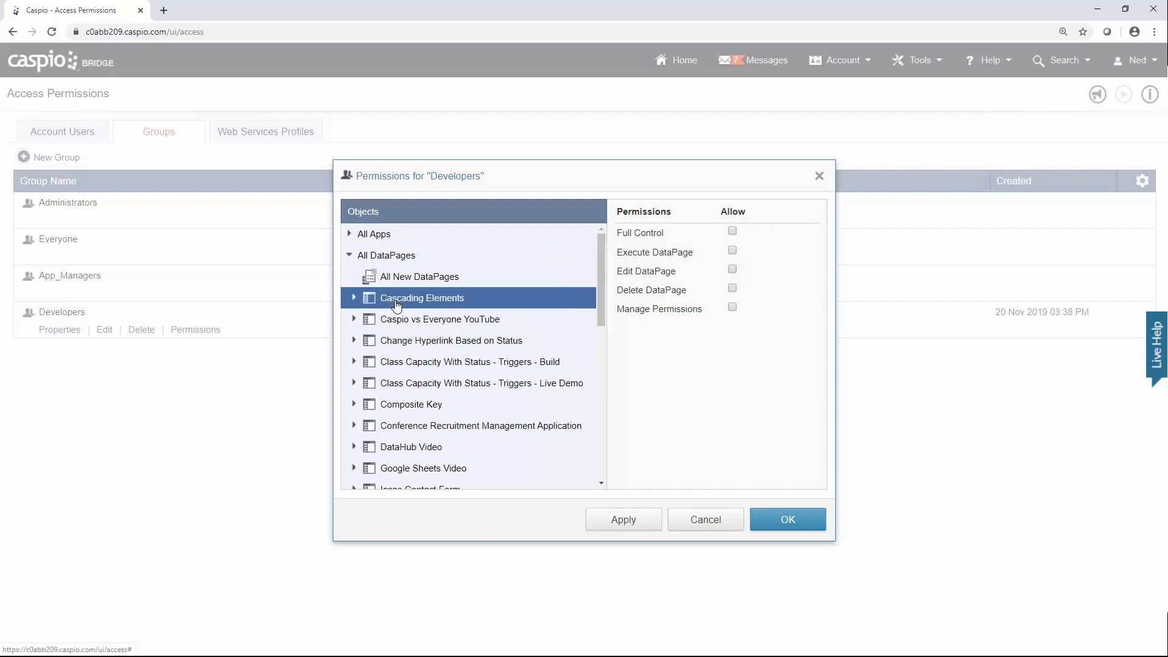
pyautogui.click(732, 251)
pyautogui.click(732, 270)
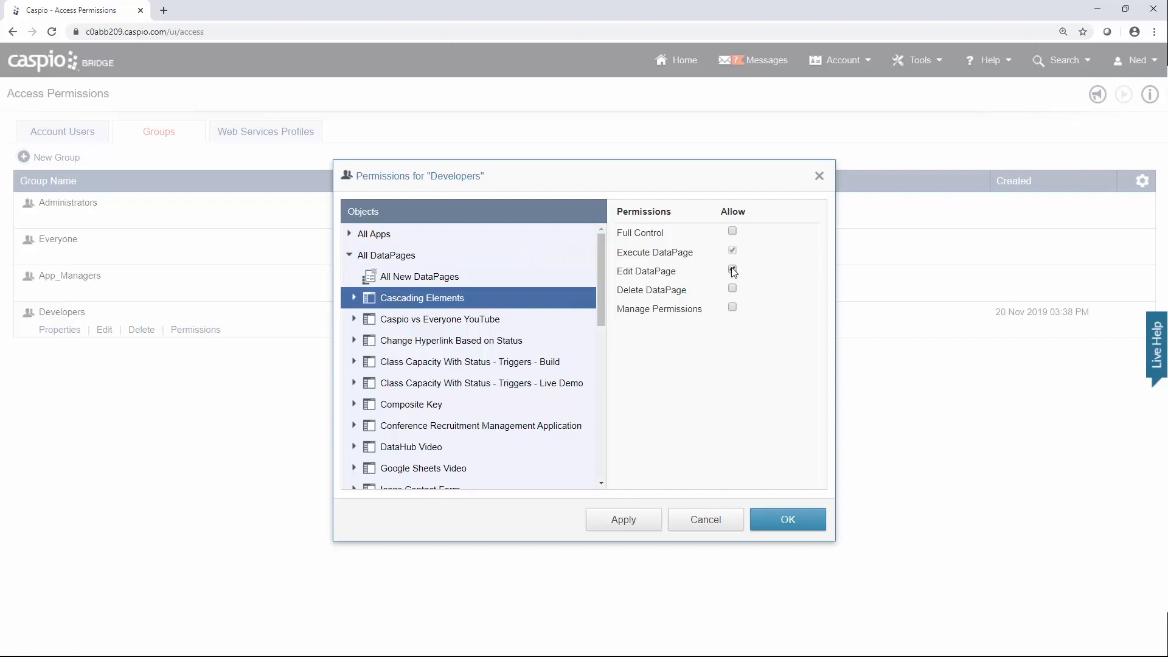
pyautogui.click(352, 258)
# Grant the Developers group Alter Design/Delete, Read Data, Update Data and Insert Data permissions for the ce_tbl_orders table.
pyautogui.click(351, 278)
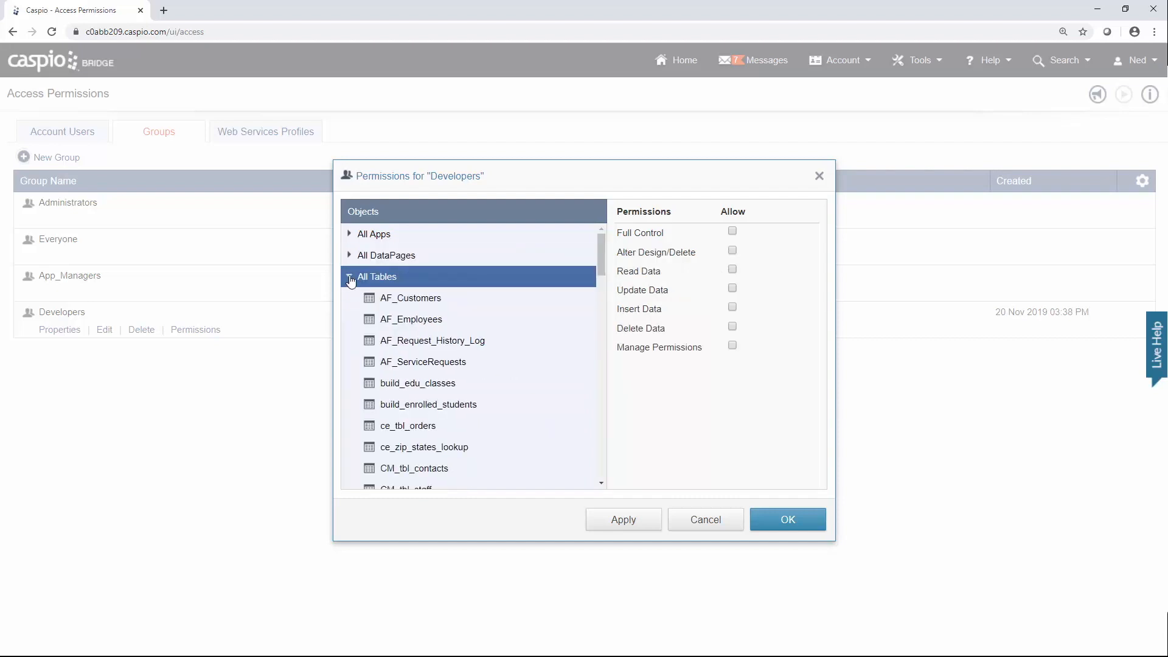
pyautogui.click(426, 427)
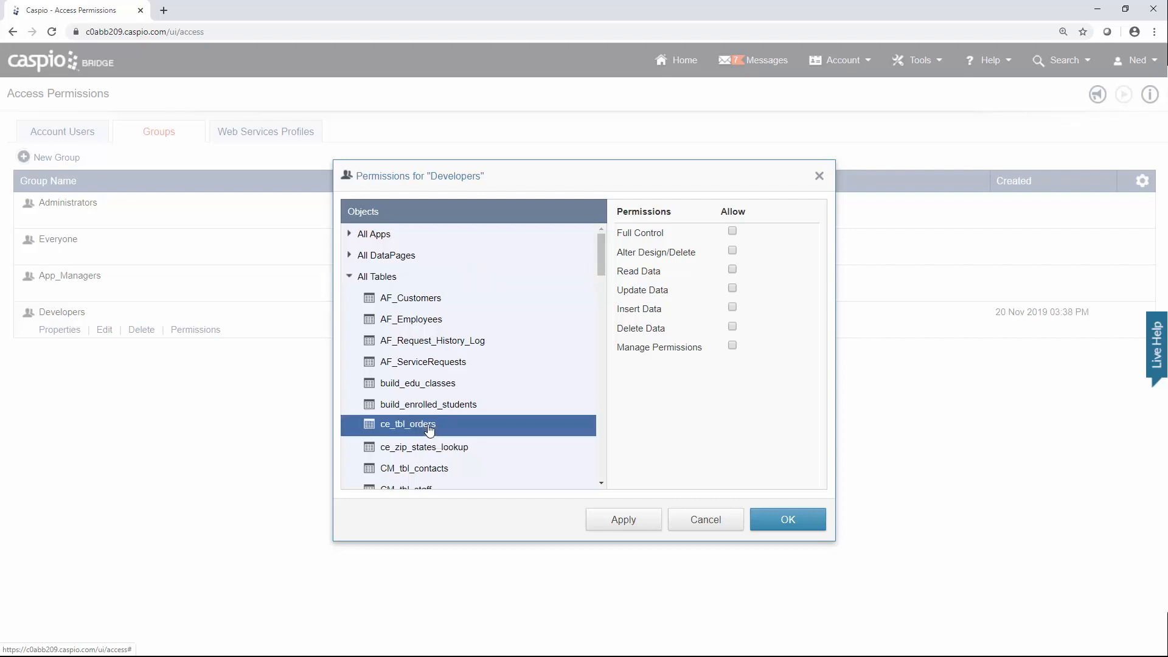
pyautogui.click(732, 250)
pyautogui.click(733, 269)
pyautogui.click(733, 287)
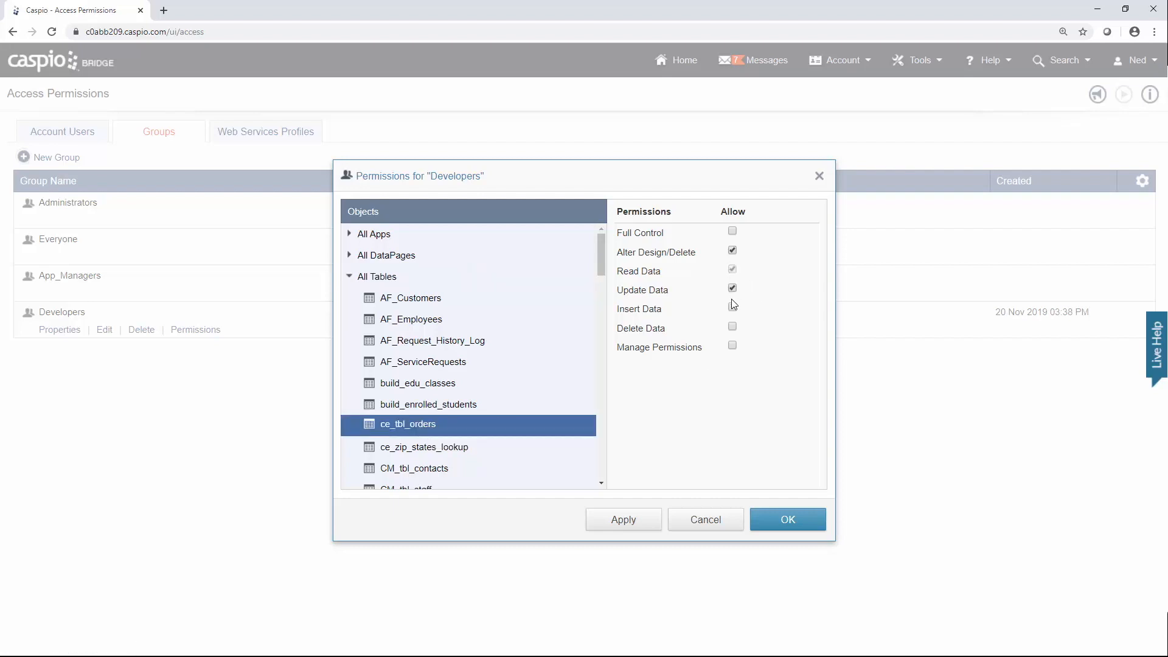
pyautogui.click(733, 307)
# Grant Developers Alter Design/Delete, Read Data, Update Data and Insert Data permissions for the ce_zip_states_lookup table, and save the group's permissions.
pyautogui.click(464, 448)
pyautogui.click(733, 250)
pyautogui.click(732, 269)
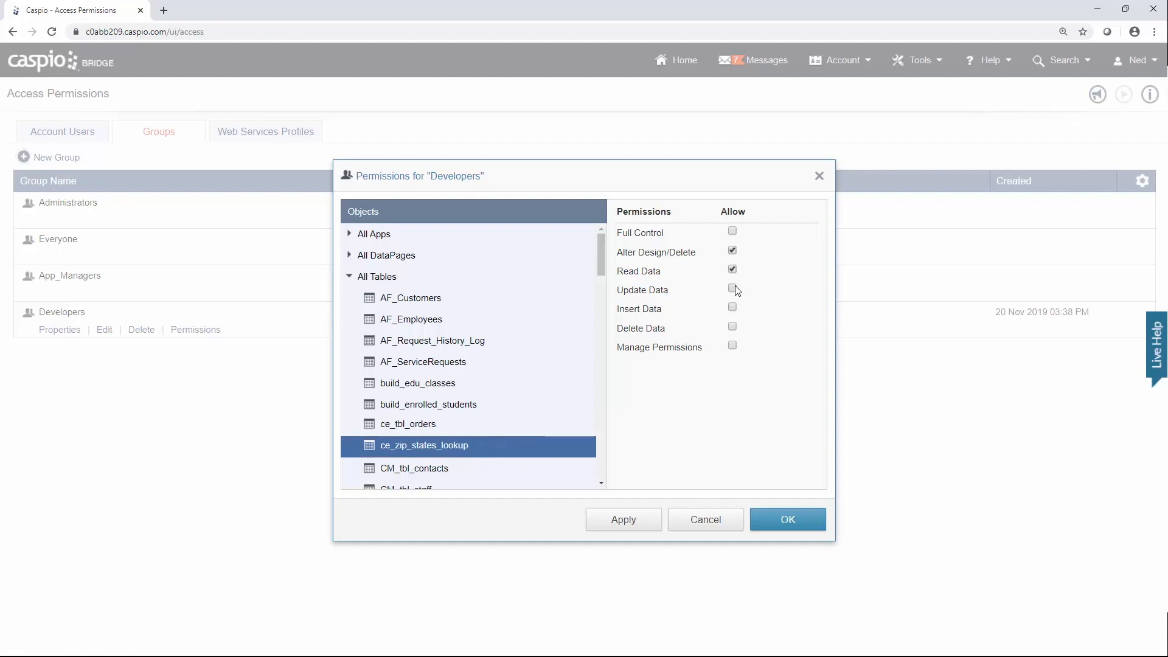
pyautogui.click(733, 288)
pyautogui.click(733, 308)
pyautogui.click(351, 281)
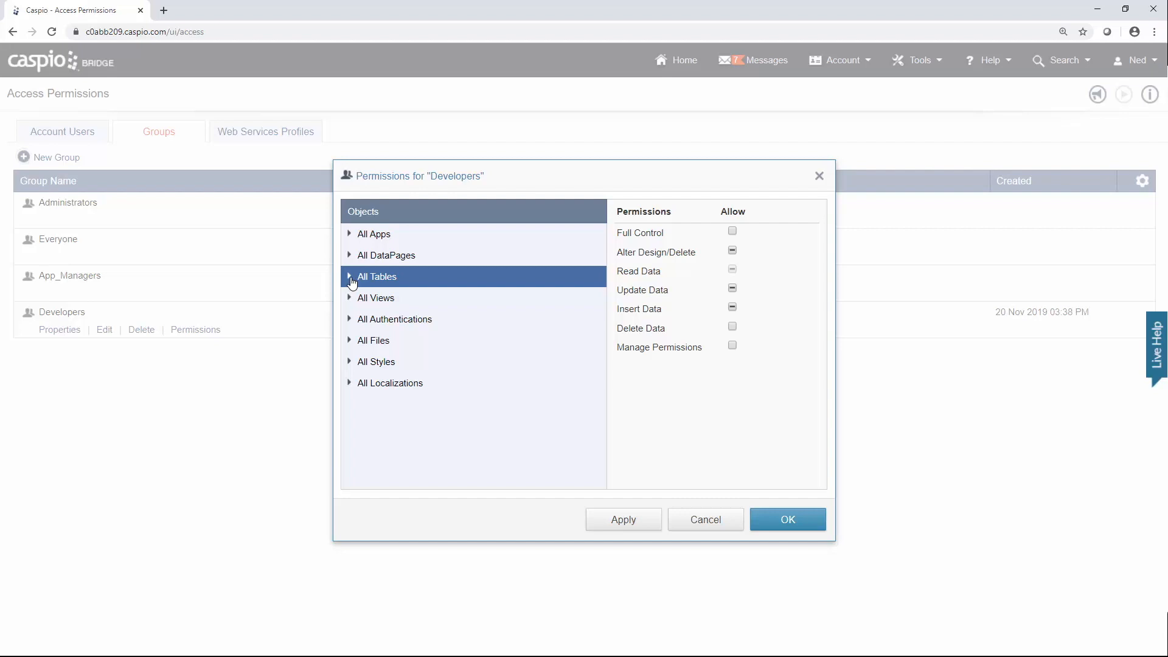
pyautogui.click(791, 520)
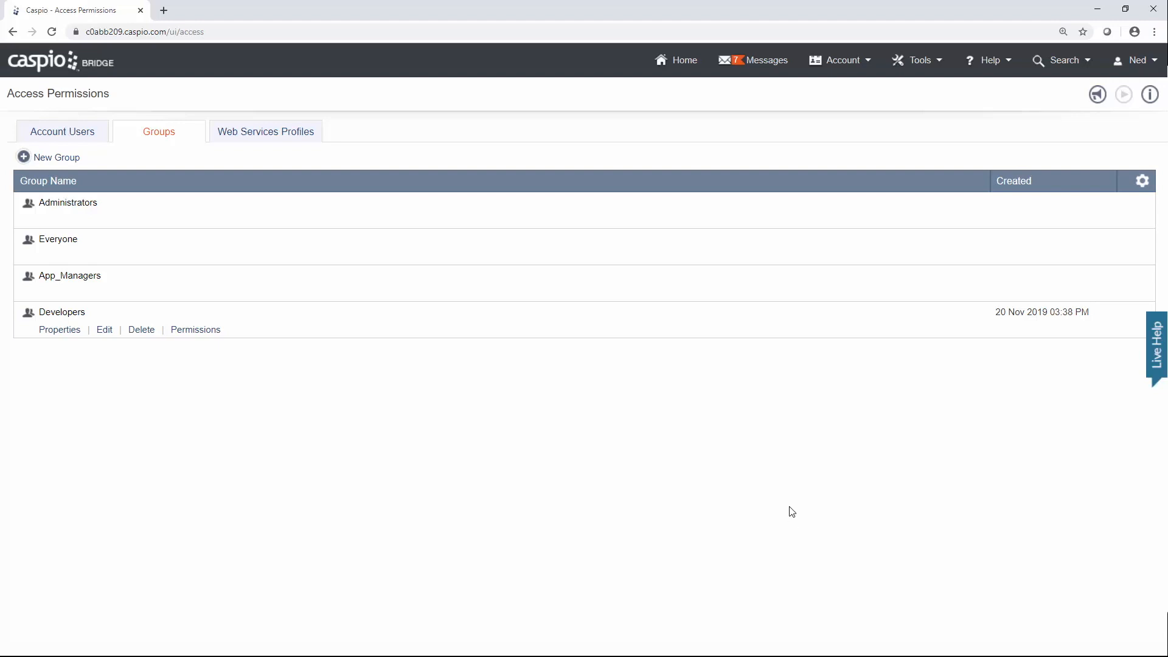
# Go to the home page and reopen the account's access permissions at the list of account users.
pyautogui.click(687, 69)
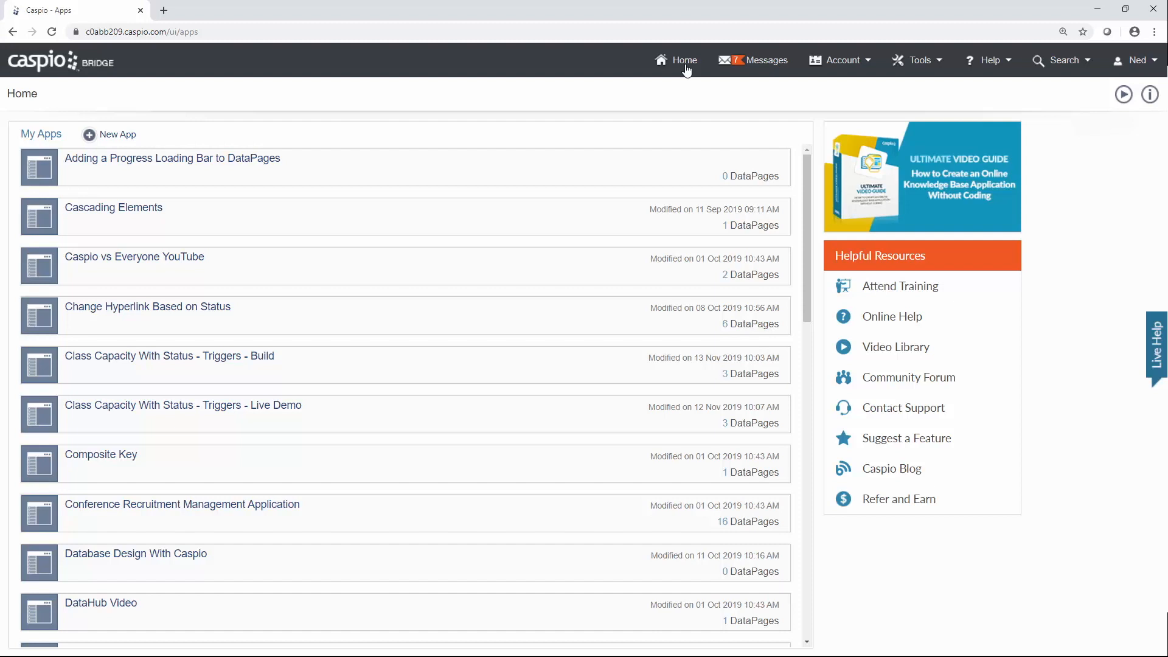
pyautogui.click(873, 64)
pyautogui.click(867, 91)
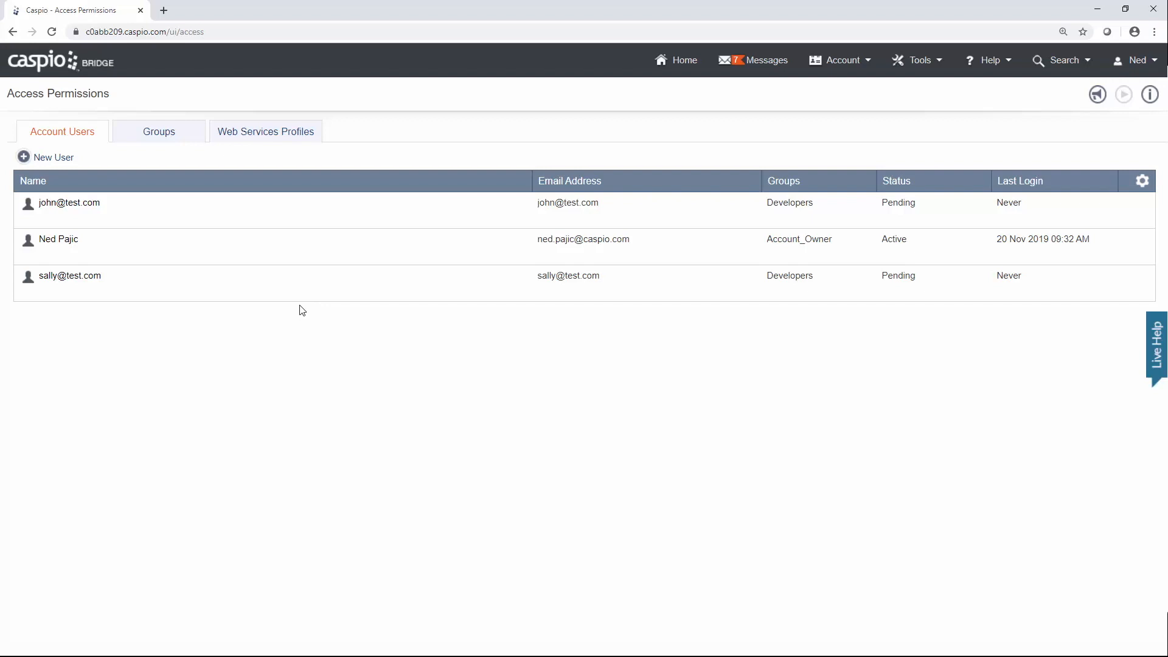
# Allow the last user in the account users list Delete Data on the ce_tbl_orders and ce_zip_states_lookup tables.
pyautogui.moveTo(195, 299)
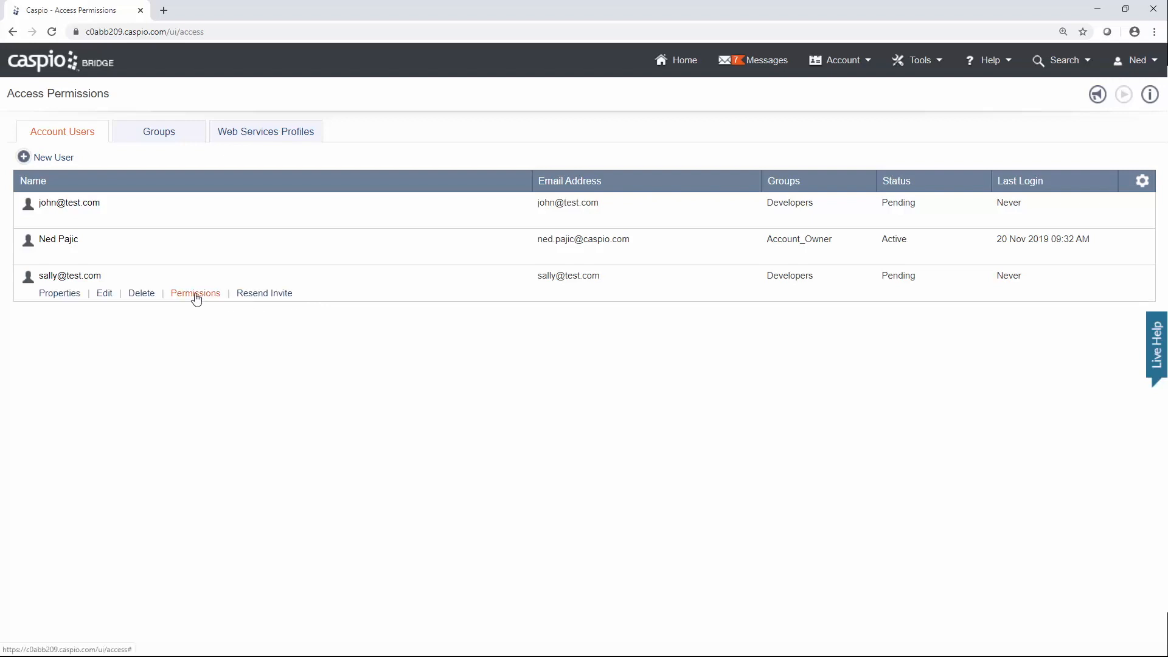
pyautogui.click(195, 293)
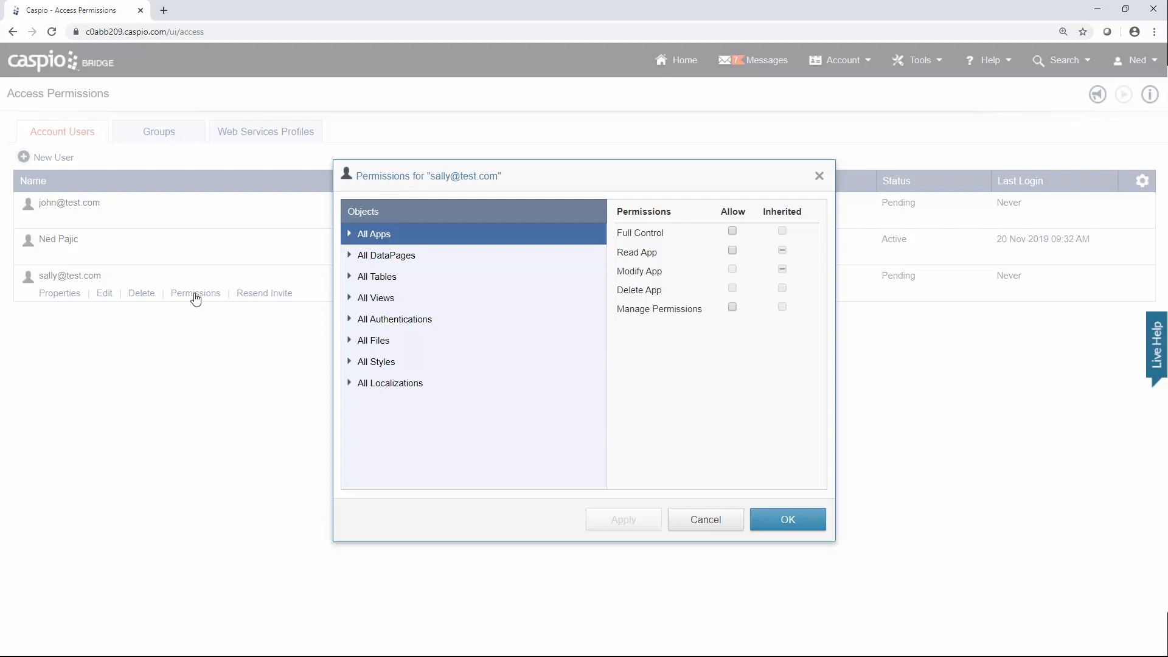
pyautogui.click(352, 281)
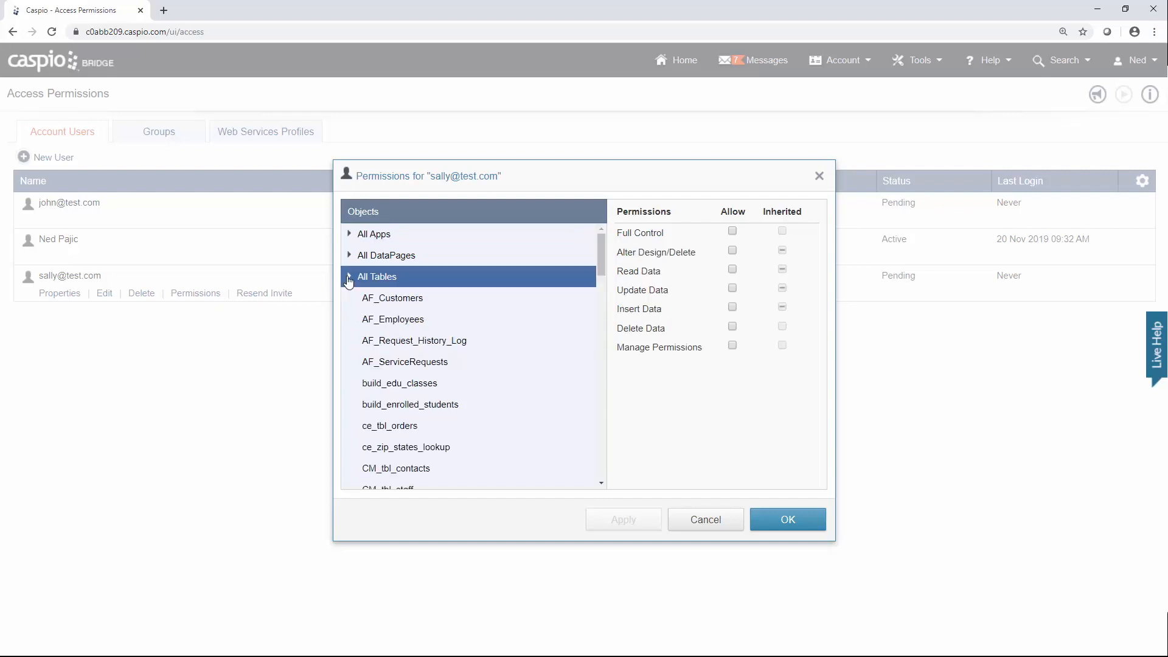
pyautogui.click(412, 426)
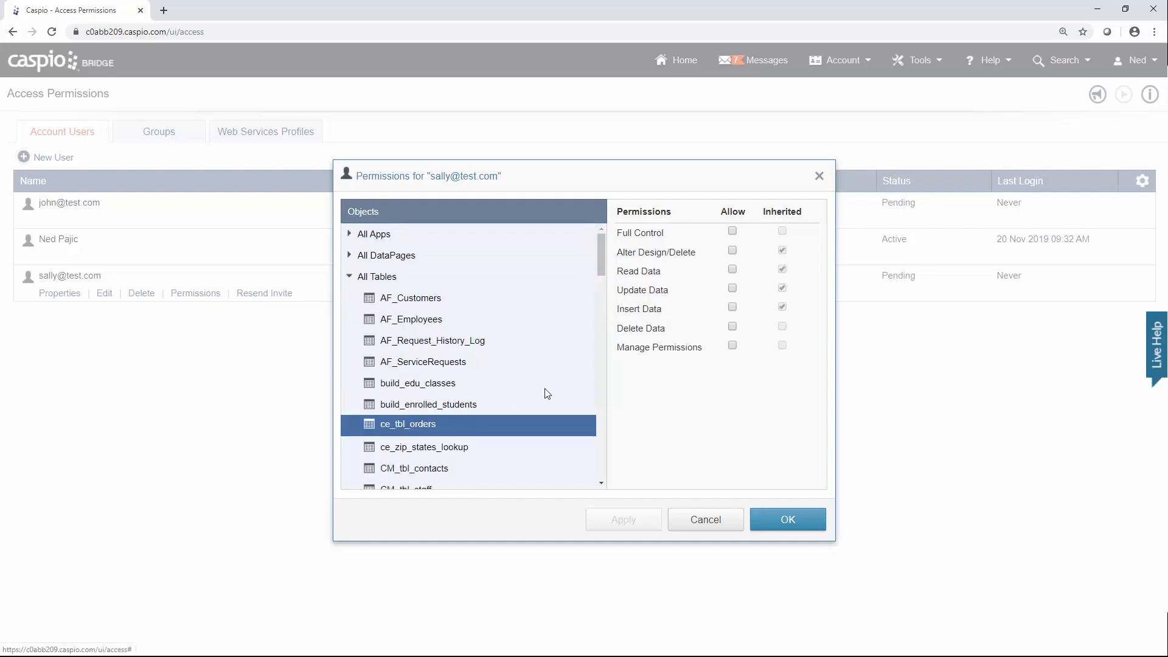
pyautogui.click(732, 327)
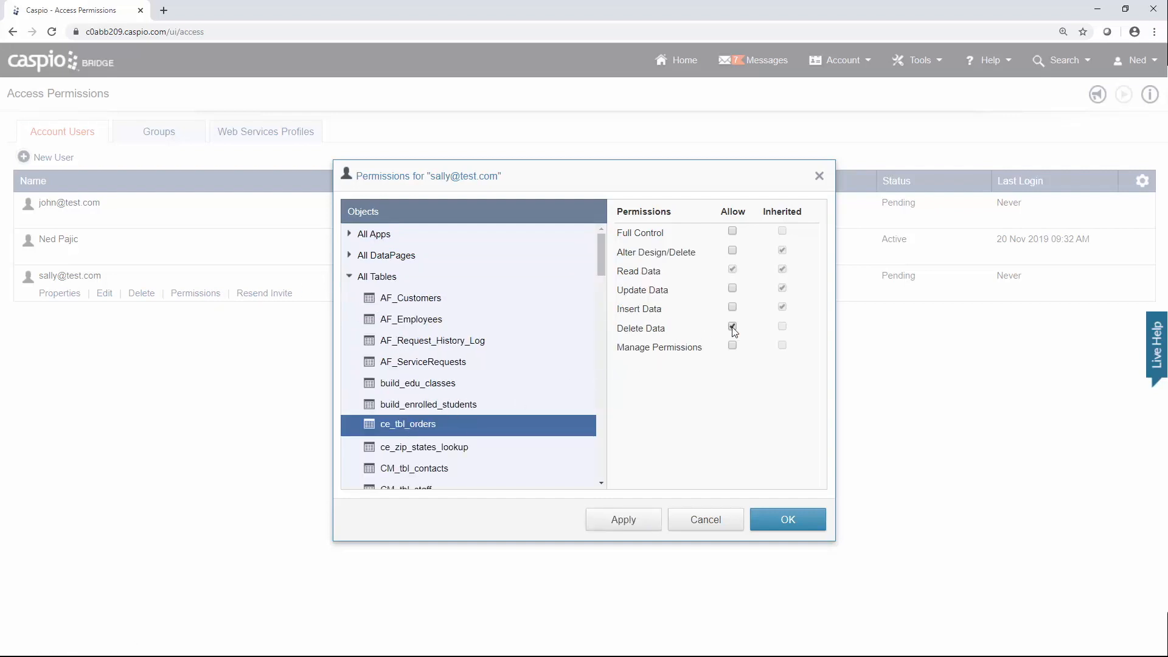
pyautogui.click(485, 450)
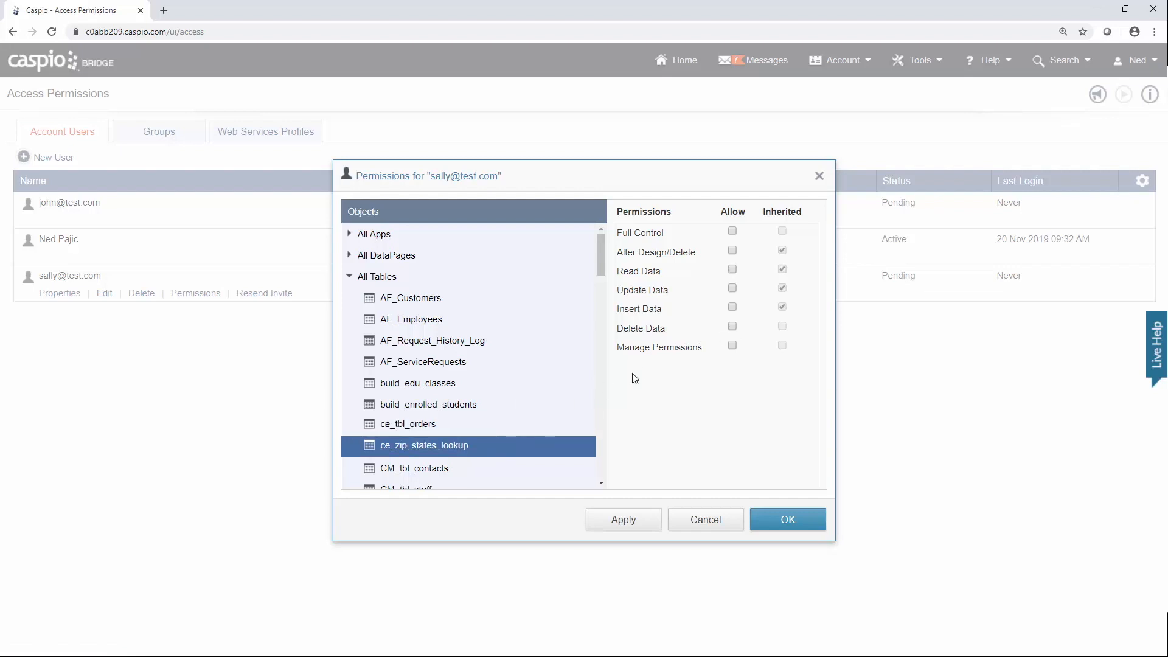
pyautogui.click(732, 326)
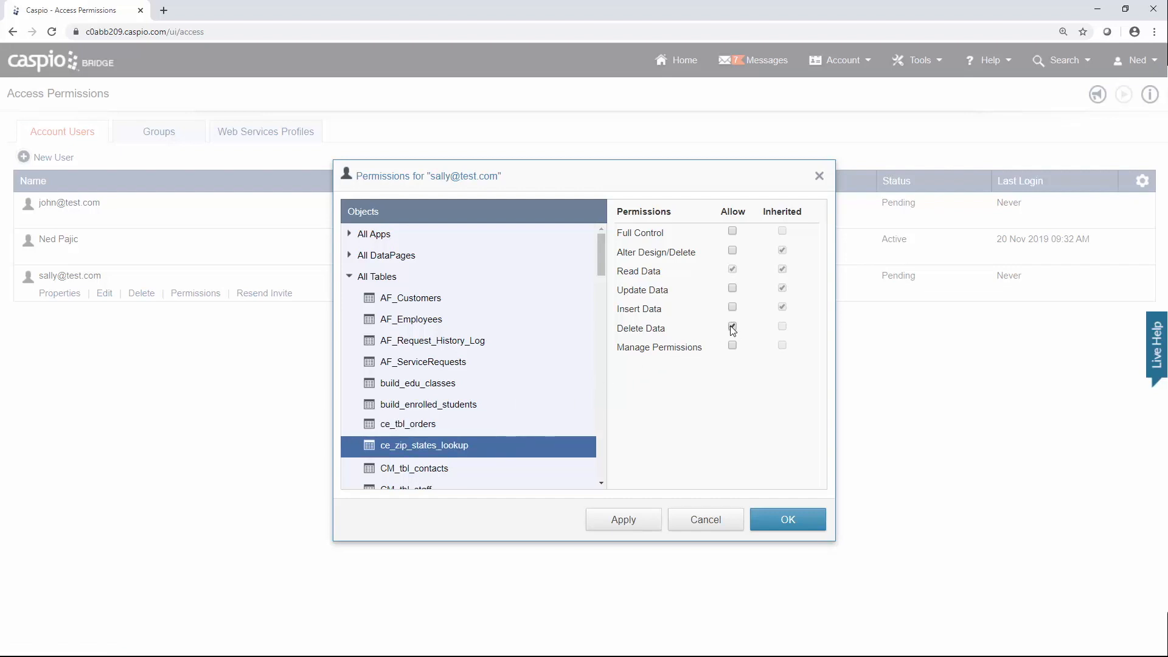